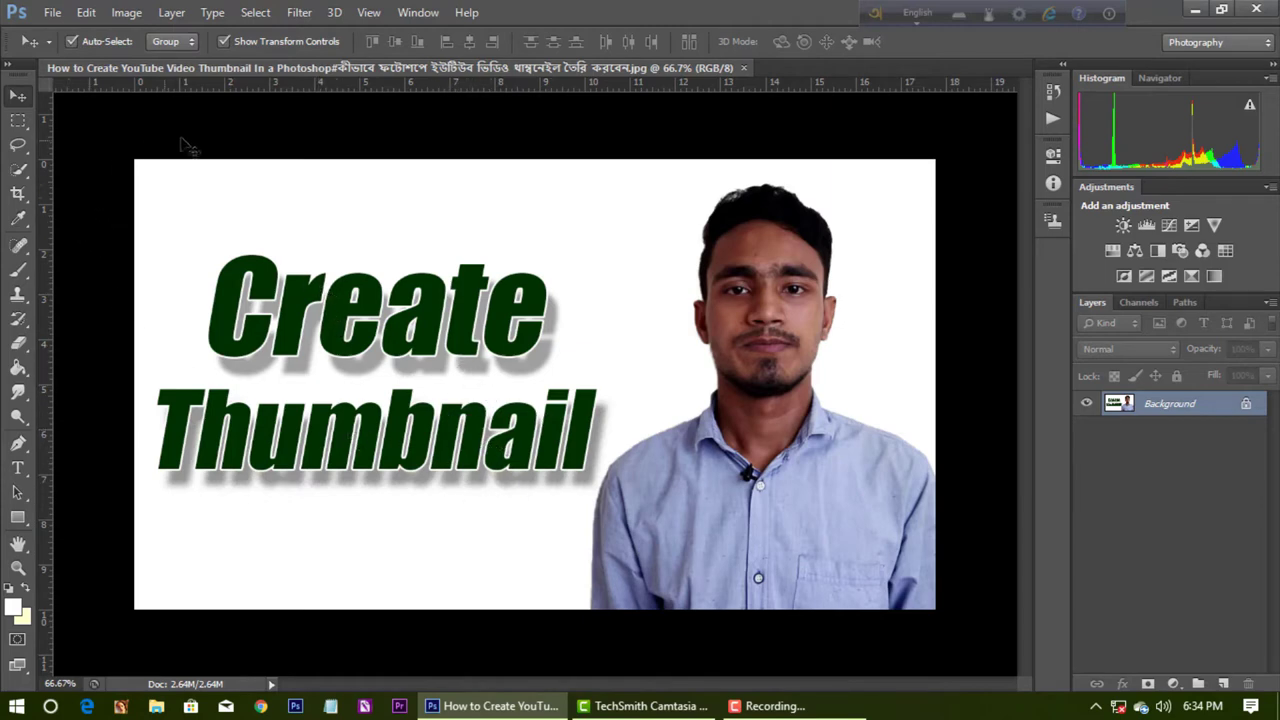
- Create a new blank document from the 1280 px × 720 px preset
click(50, 14)
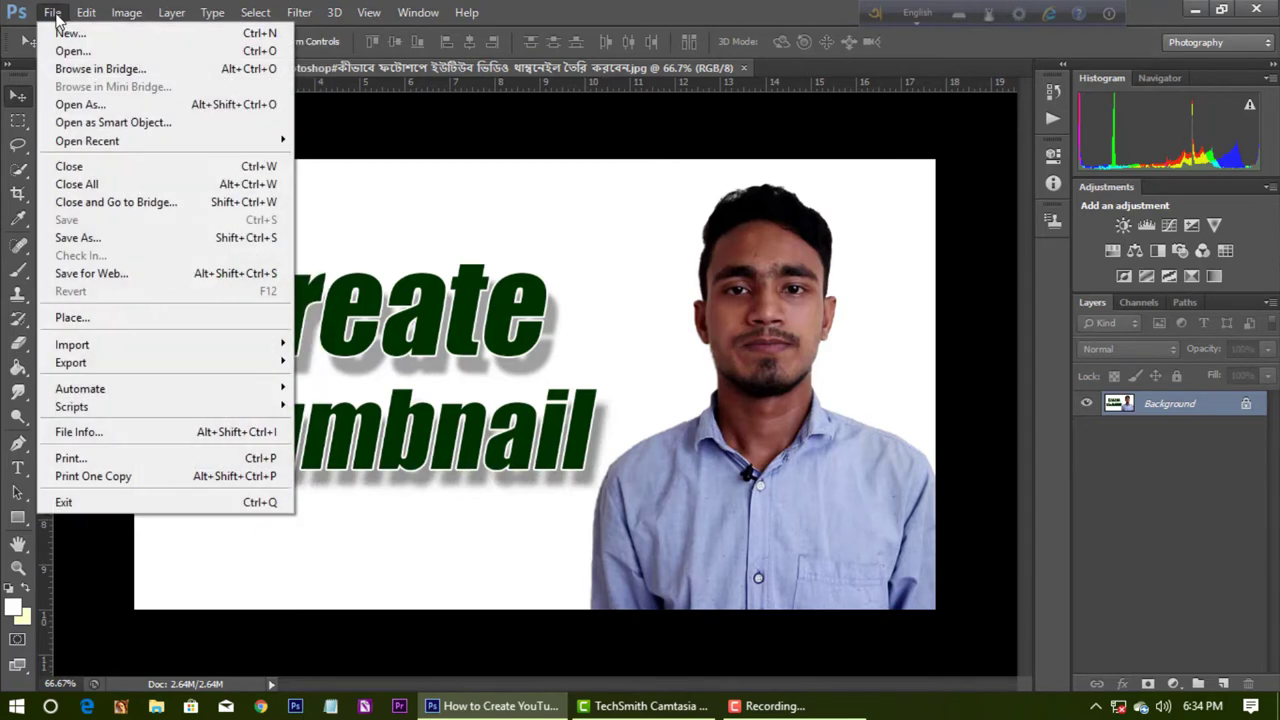
click(60, 28)
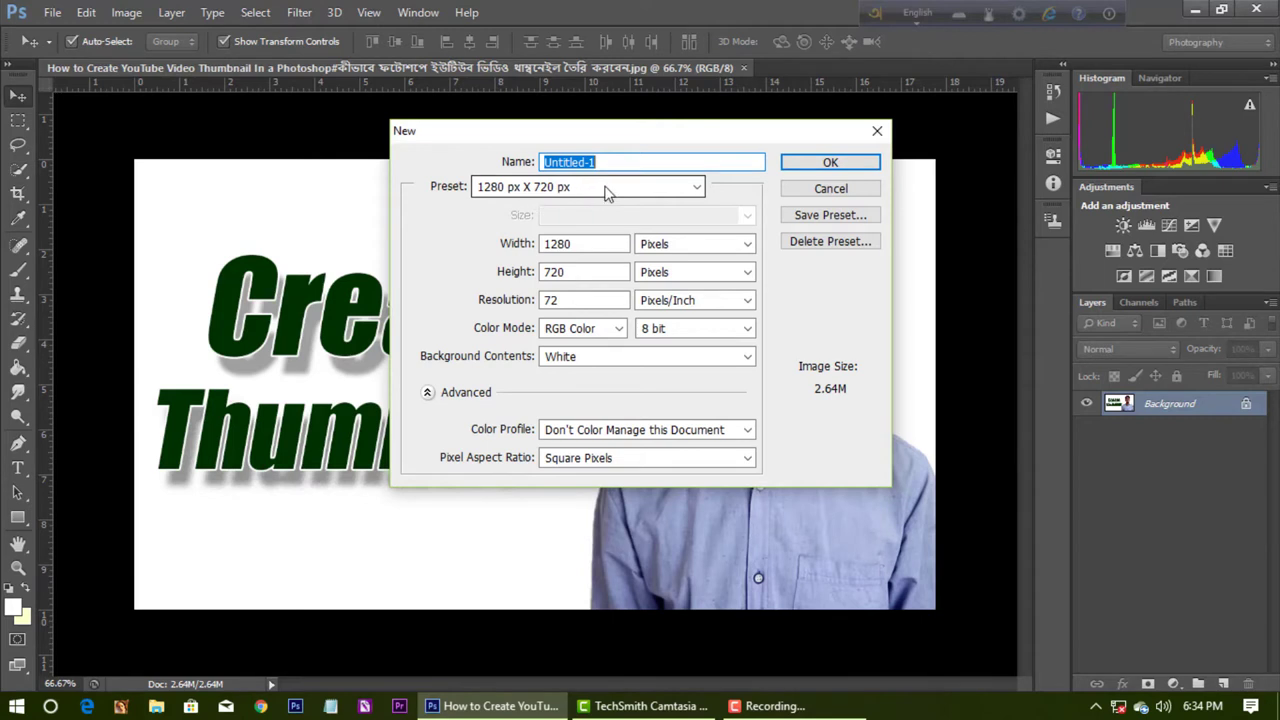
click(636, 193)
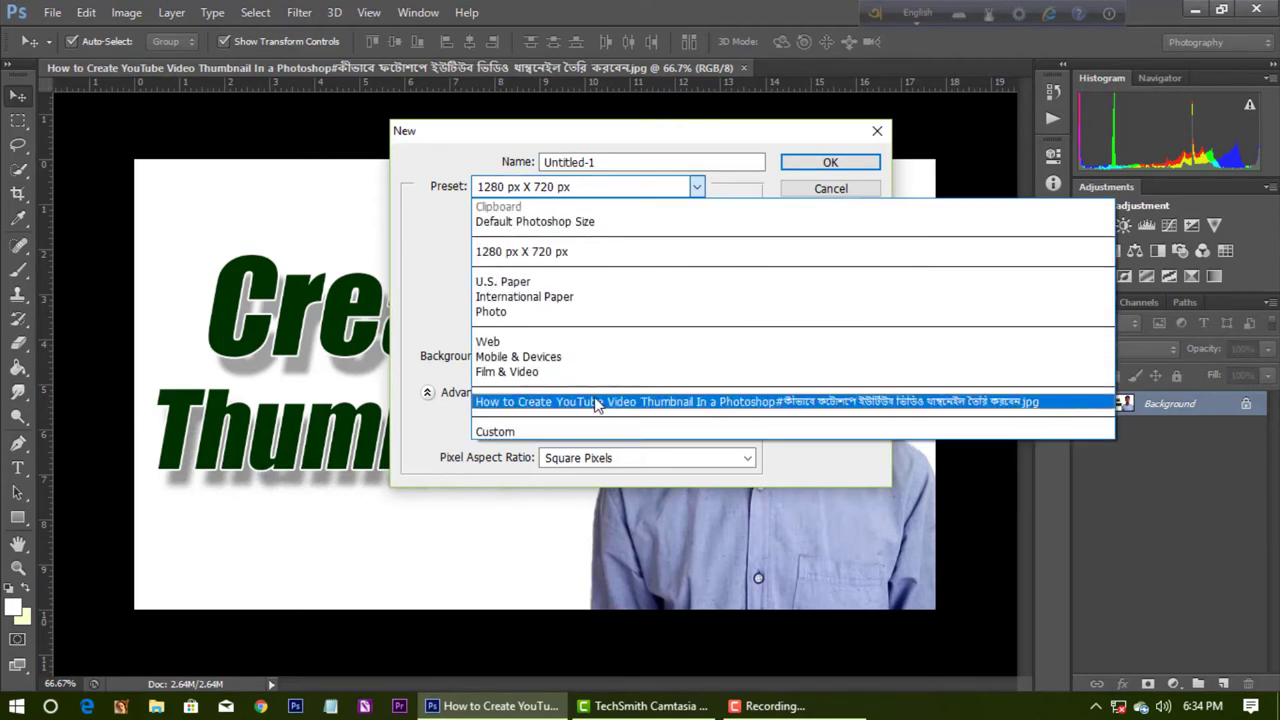
click(578, 251)
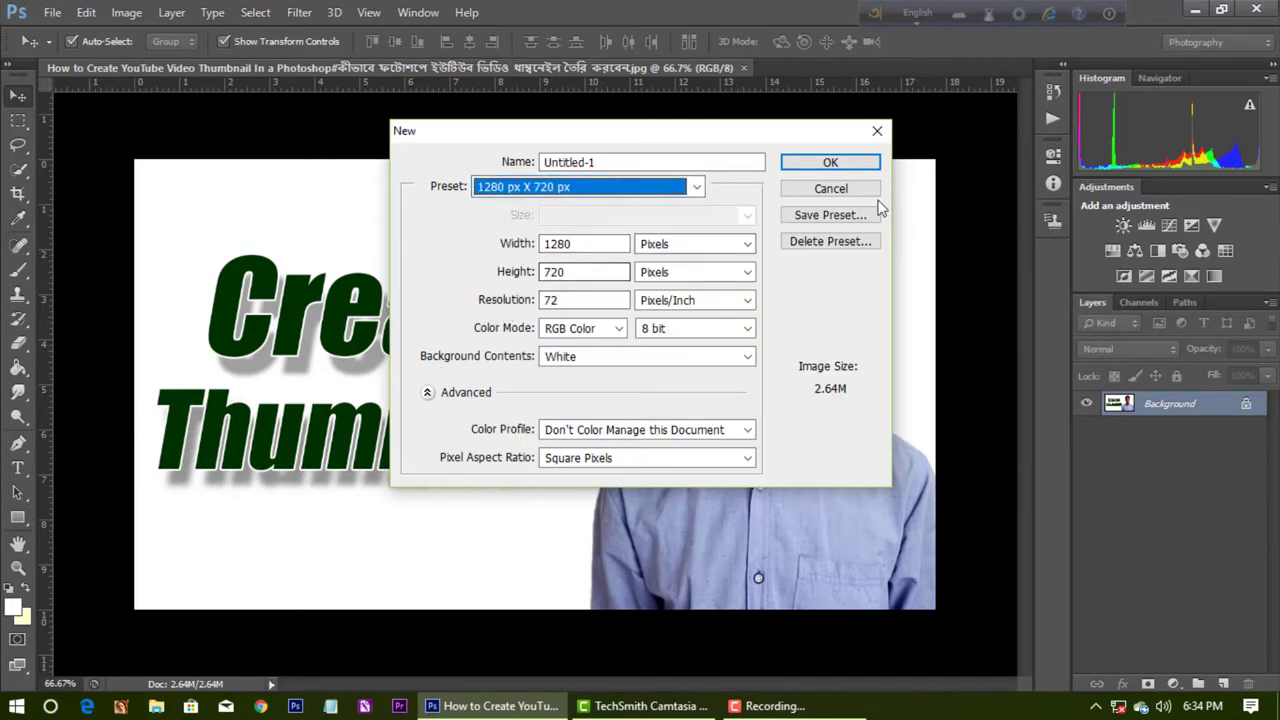
click(845, 163)
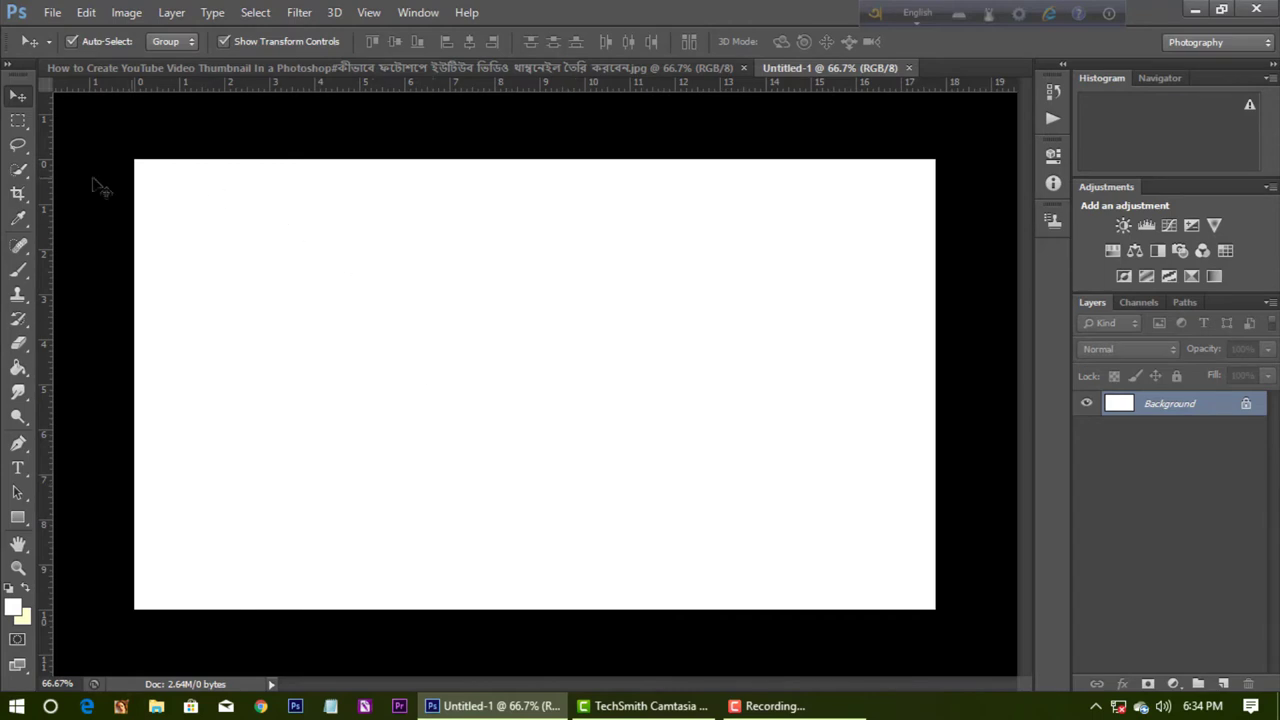
- Add the word 'Create' as a text layer near the top left and move it down
click(18, 467)
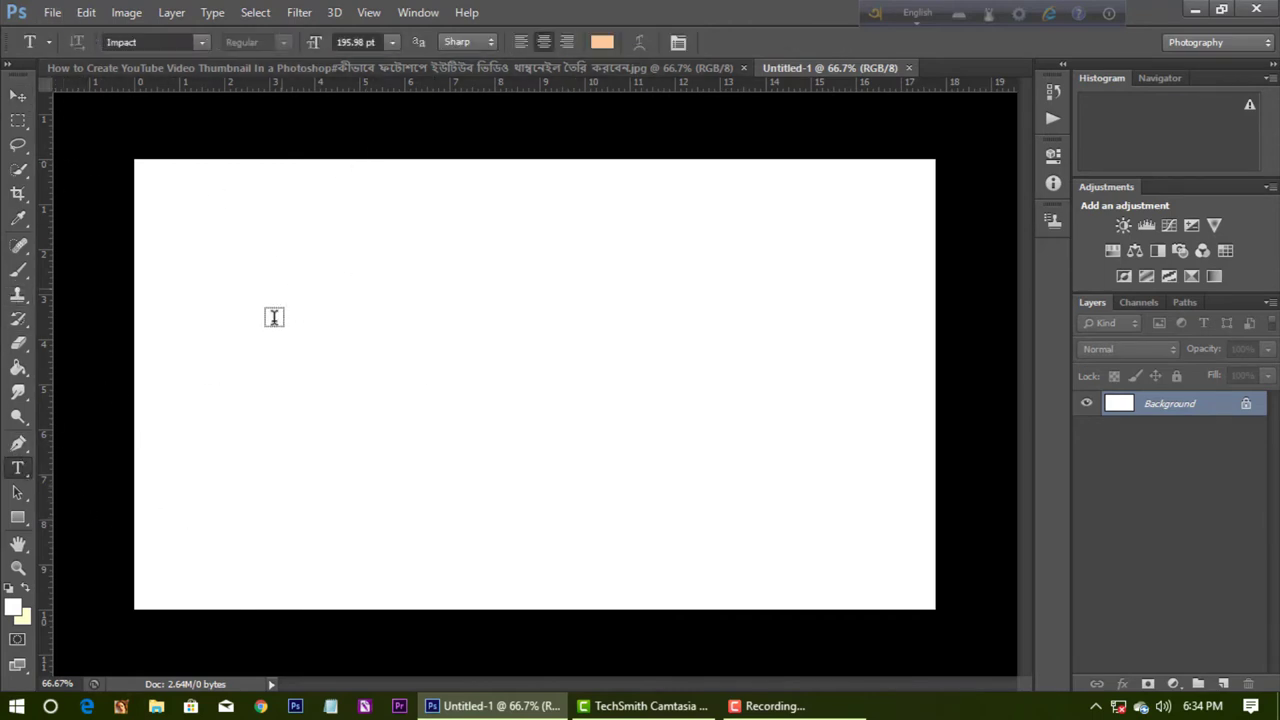
click(417, 71)
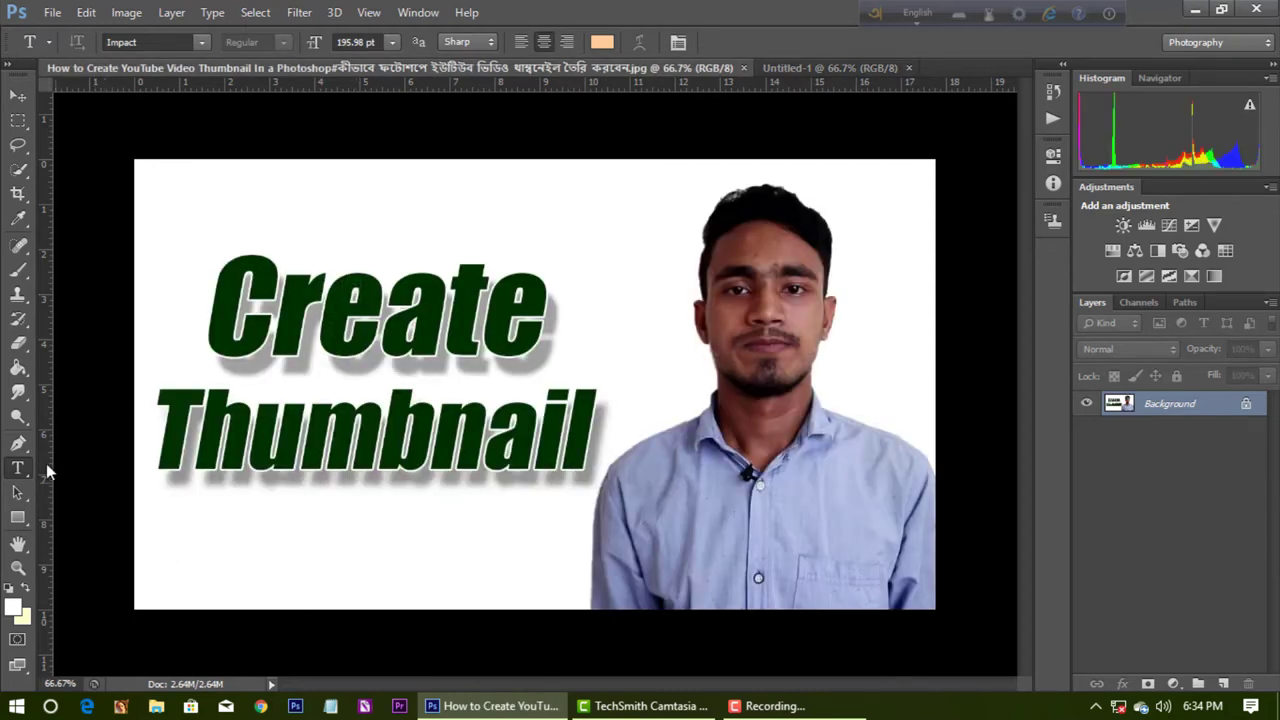
click(787, 62)
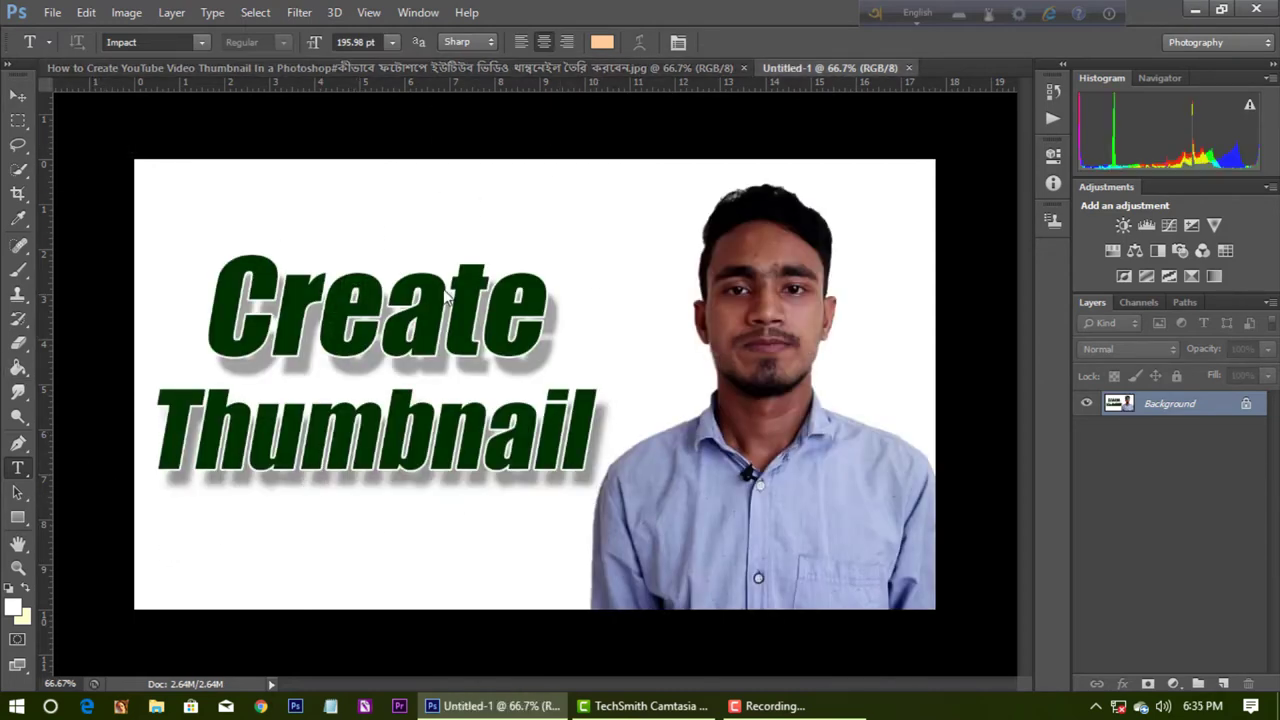
click(303, 257)
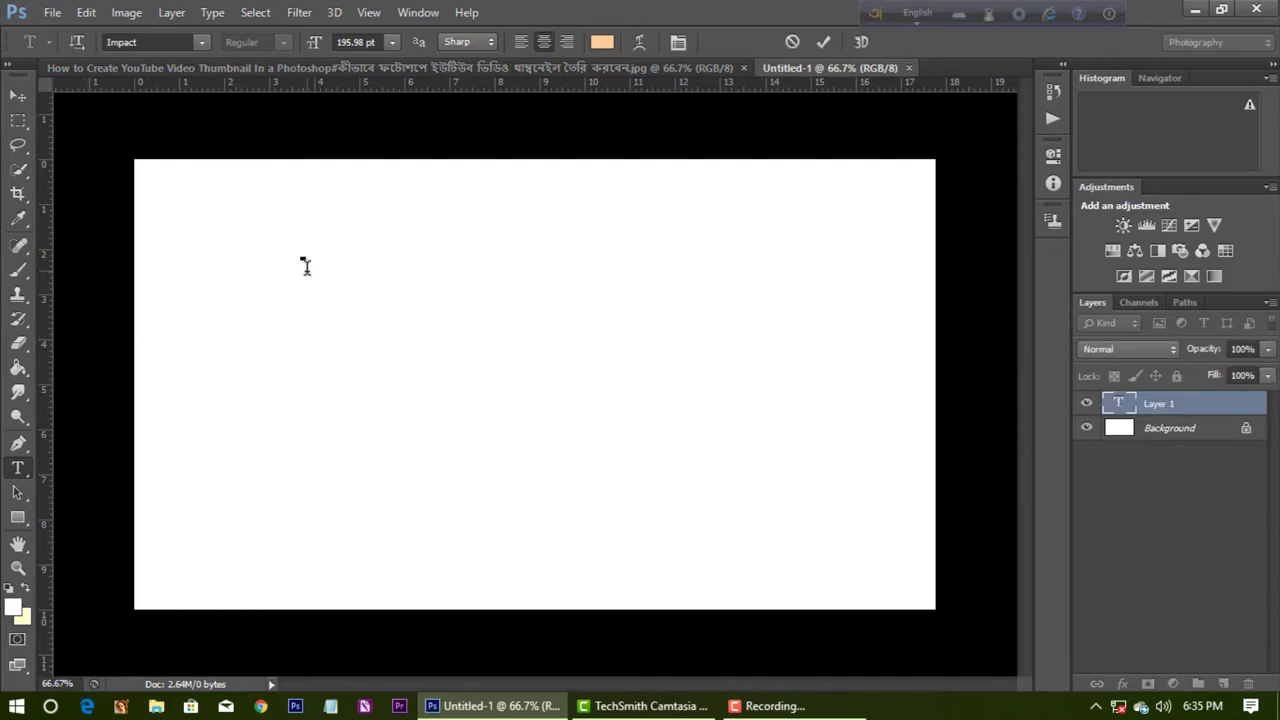
text(Cre)
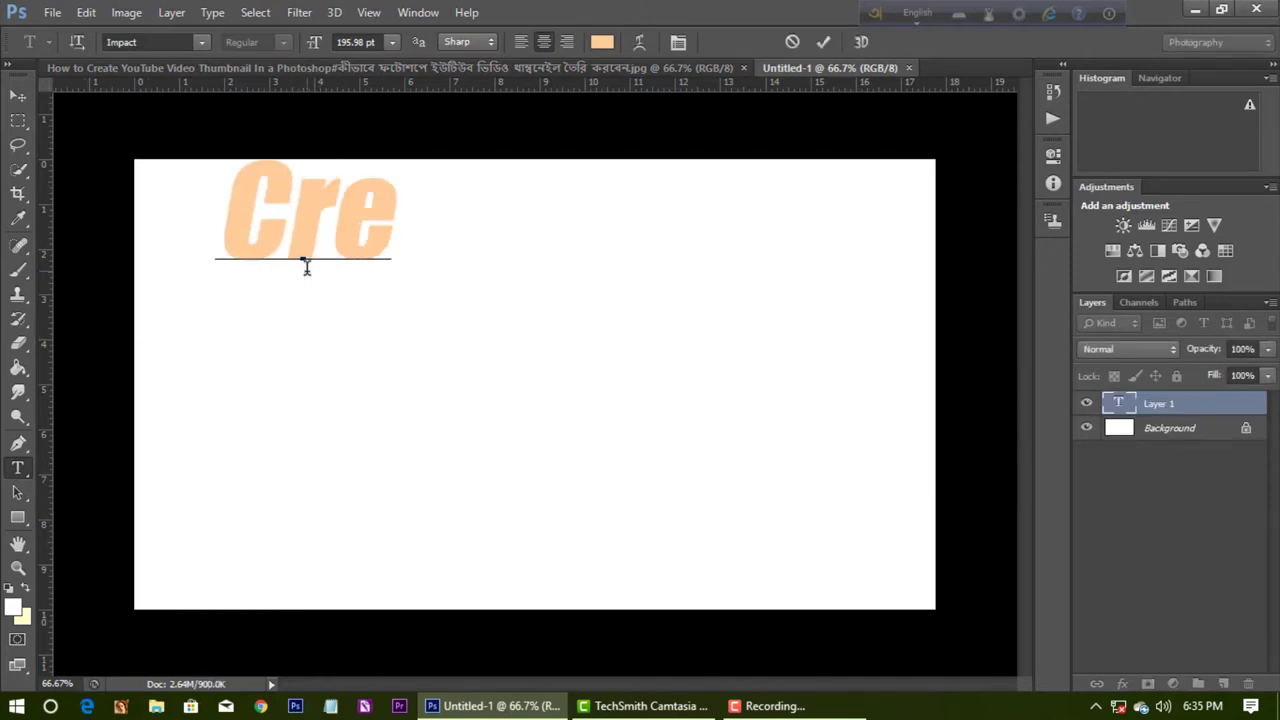
text(ate)
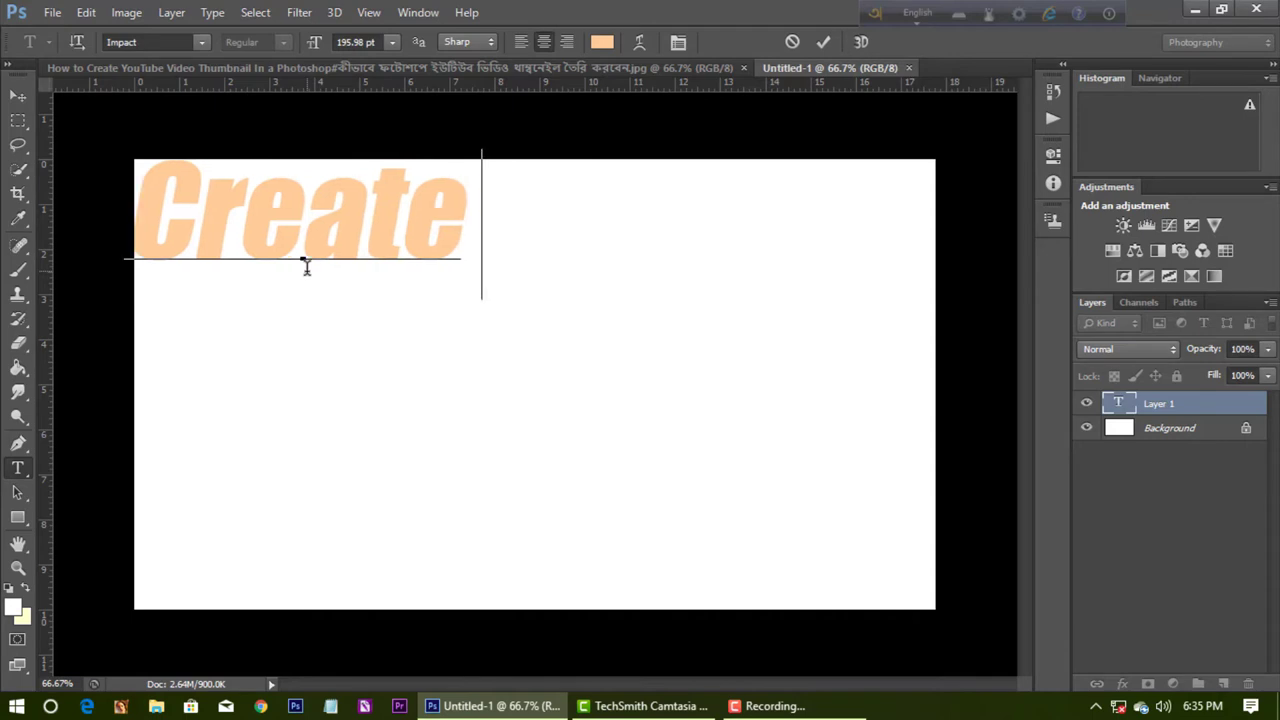
click(17, 95)
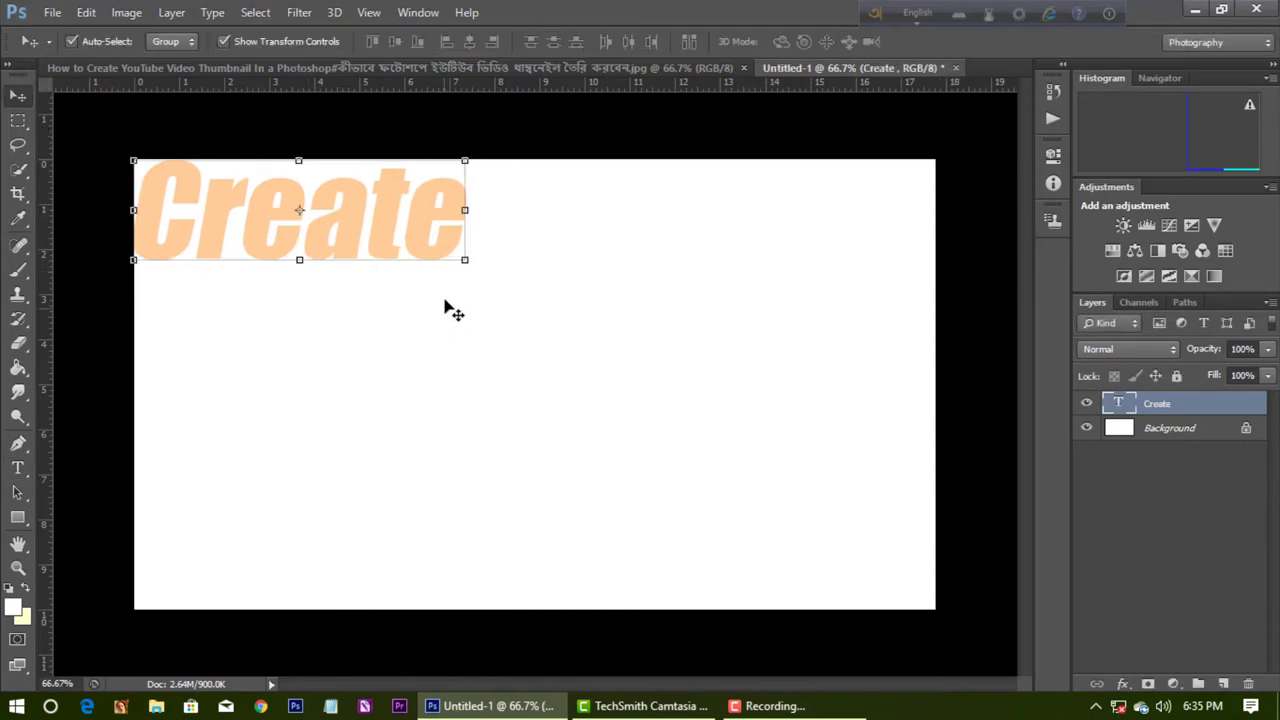
drag(390, 228, 440, 286)
- Add 'Thumbnail' as a second text layer and center 'Create' above it
key(t)
click(202, 418)
text(T)
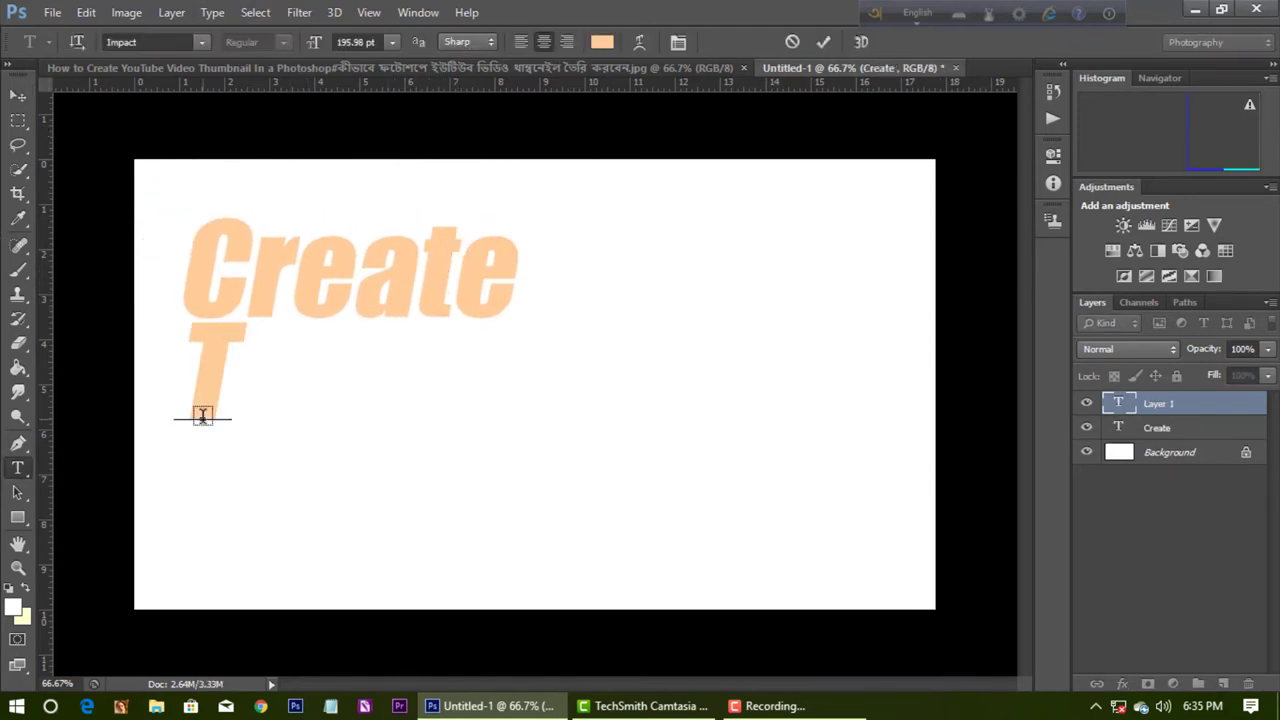
text(hum)
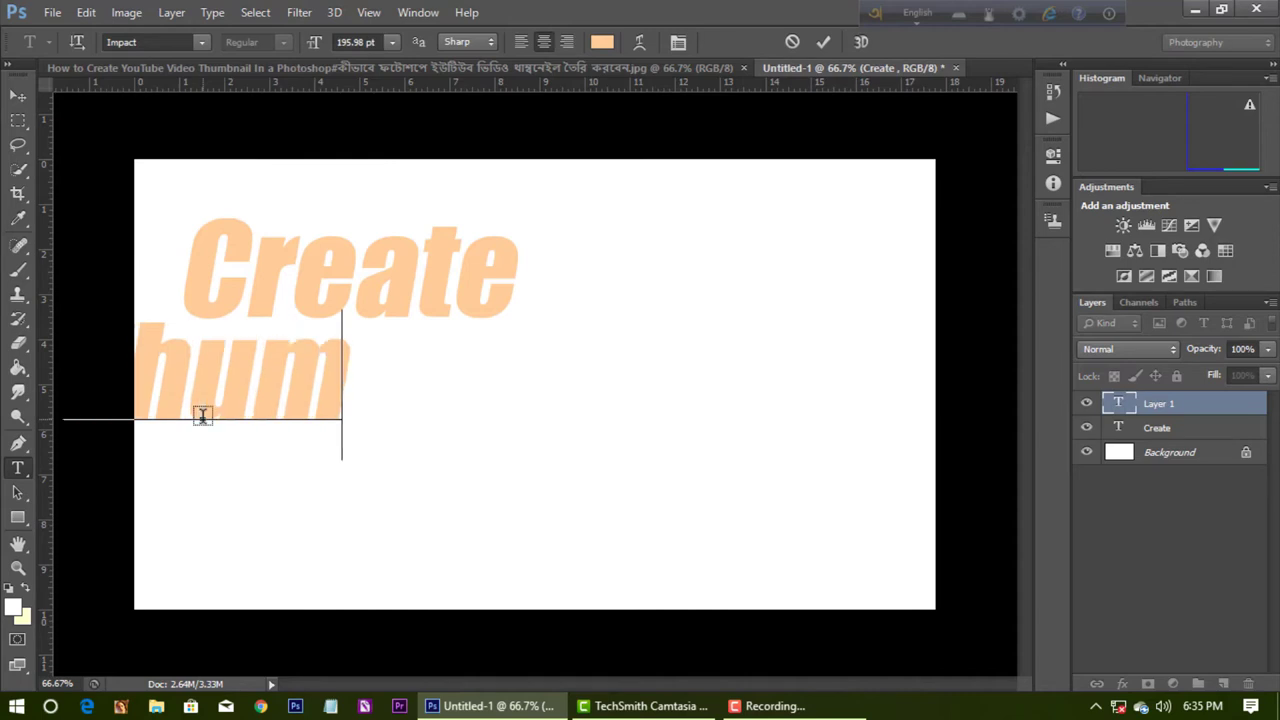
text(bnai)
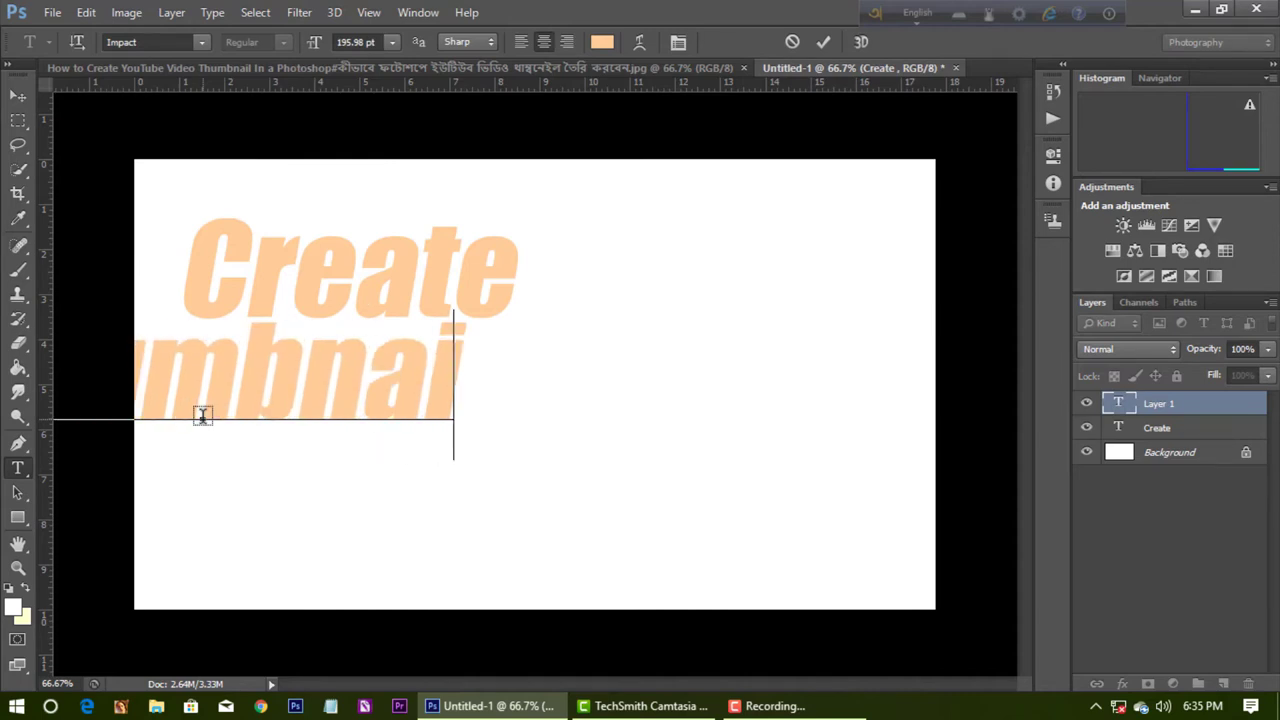
text(l)
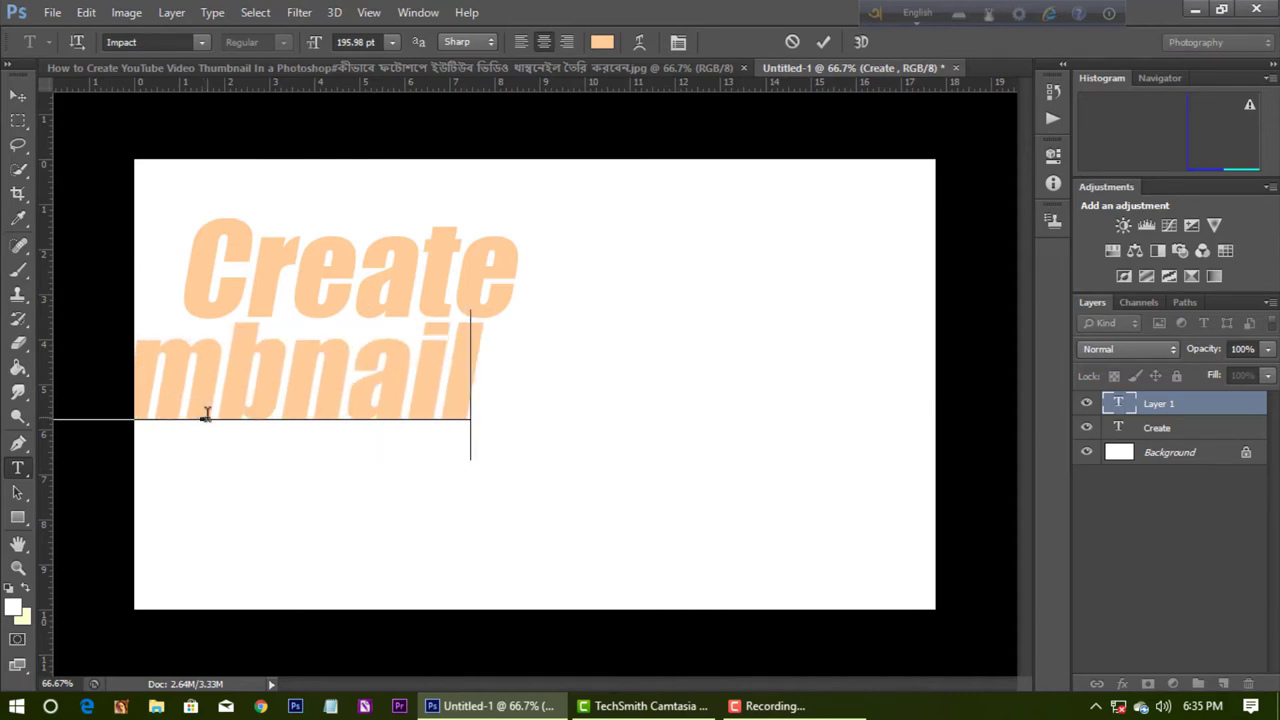
click(18, 97)
mouse_move(157, 337)
mouse_down()
mouse_move(455, 438)
mouse_move(428, 470)
mouse_up()
drag(393, 287, 457, 320)
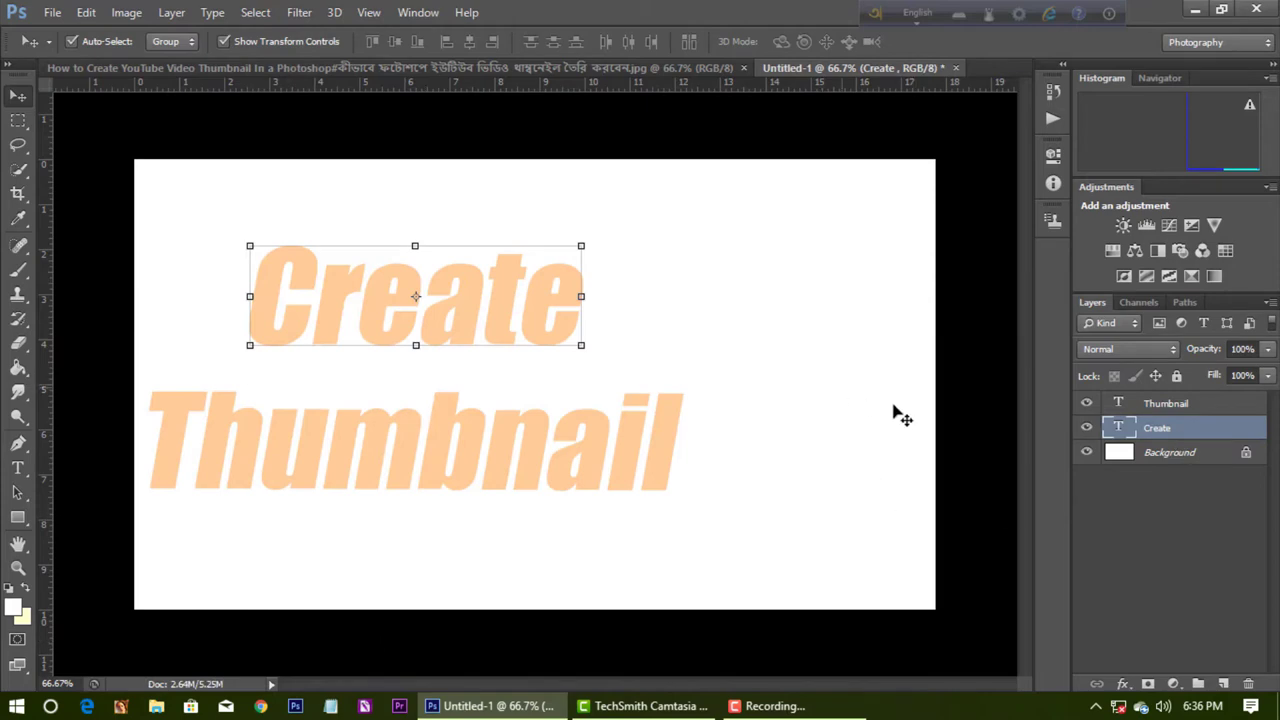
- Give the Create text a dark green colour overlay and a 3 px black stroke
double_click(1221, 432)
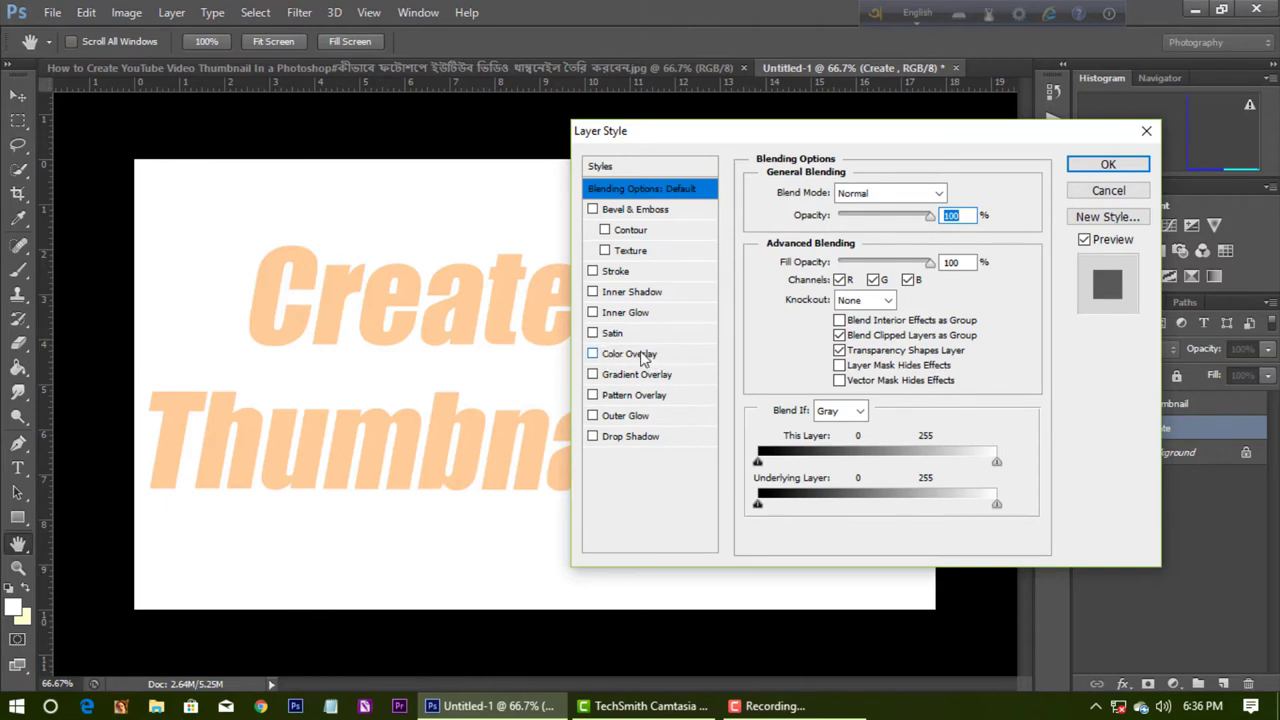
click(626, 355)
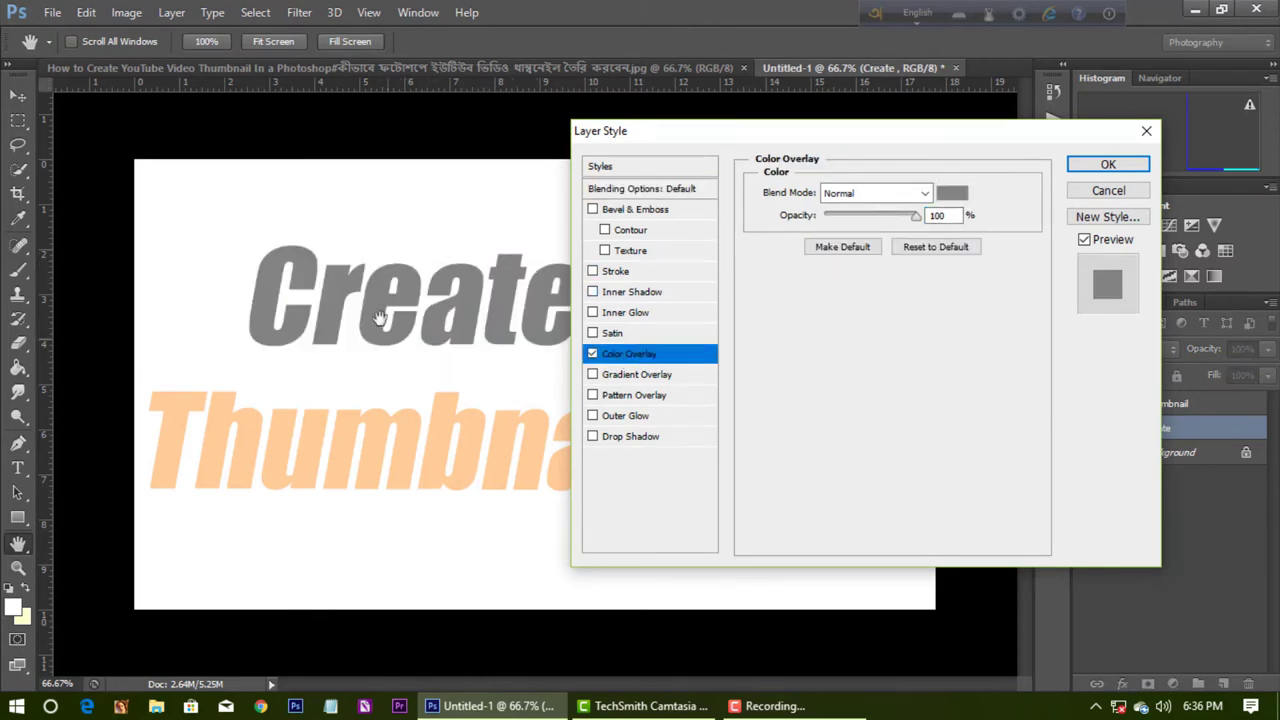
click(955, 194)
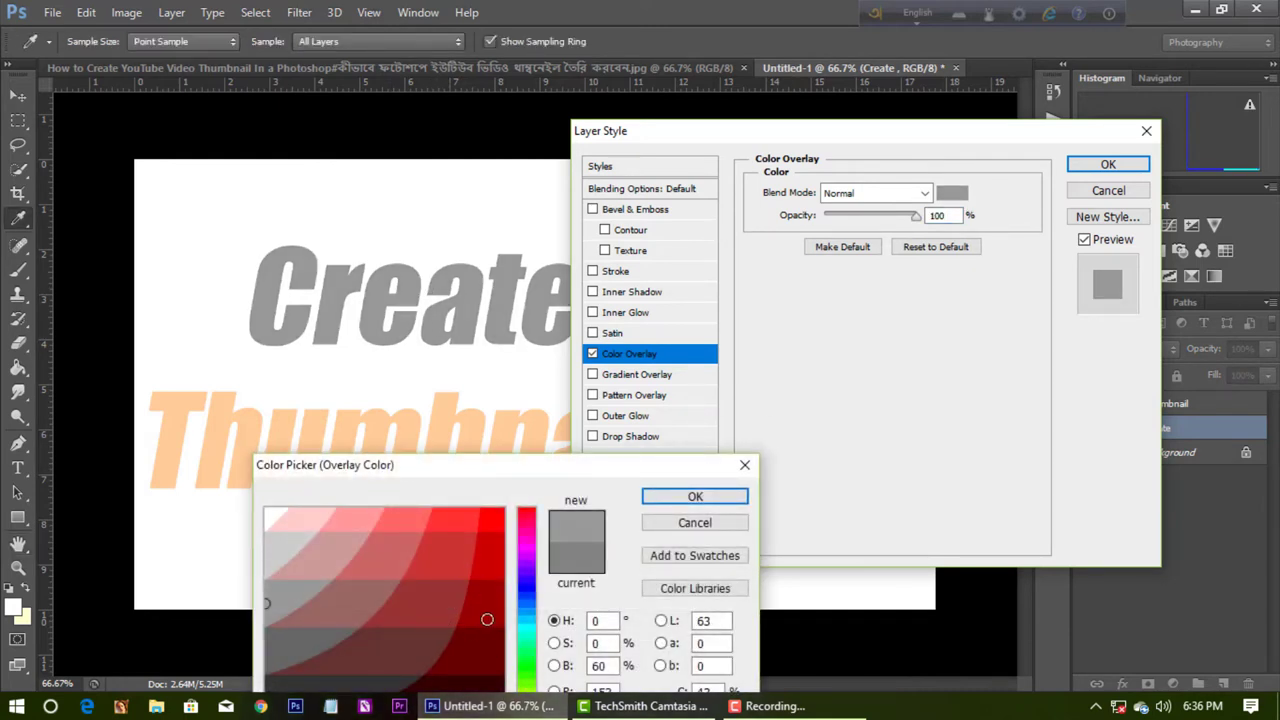
click(532, 669)
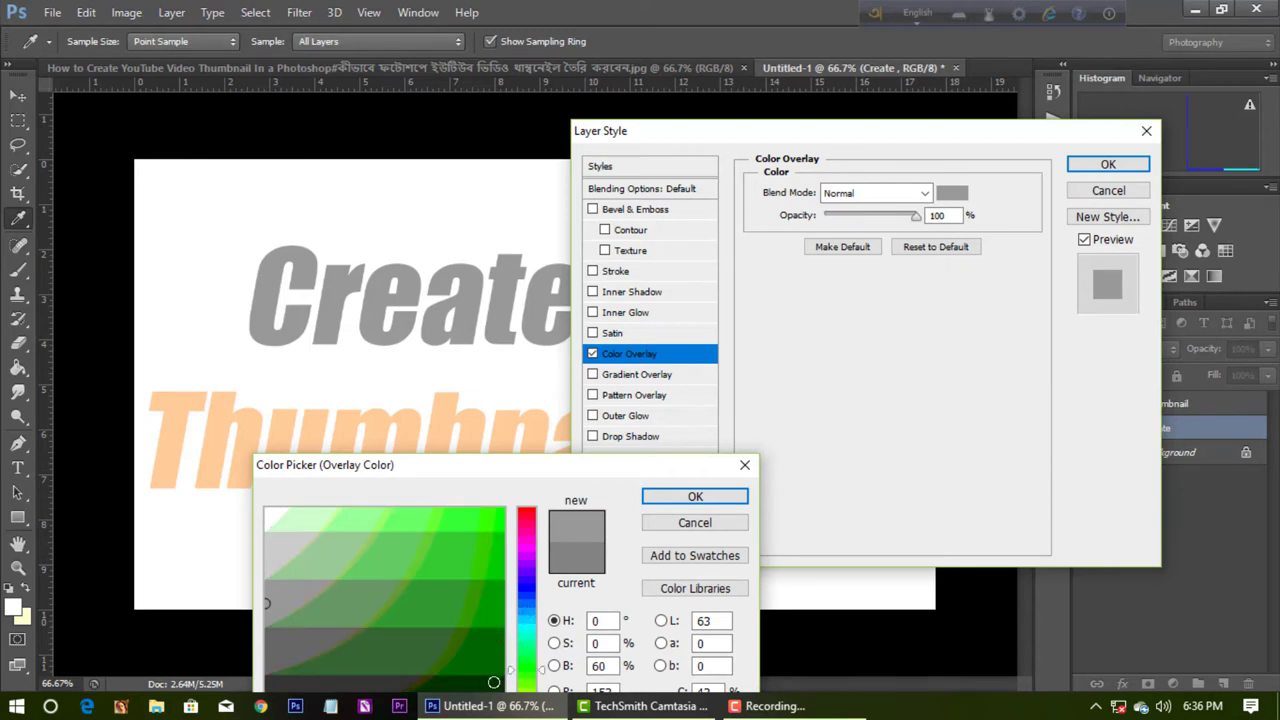
click(492, 687)
click(718, 500)
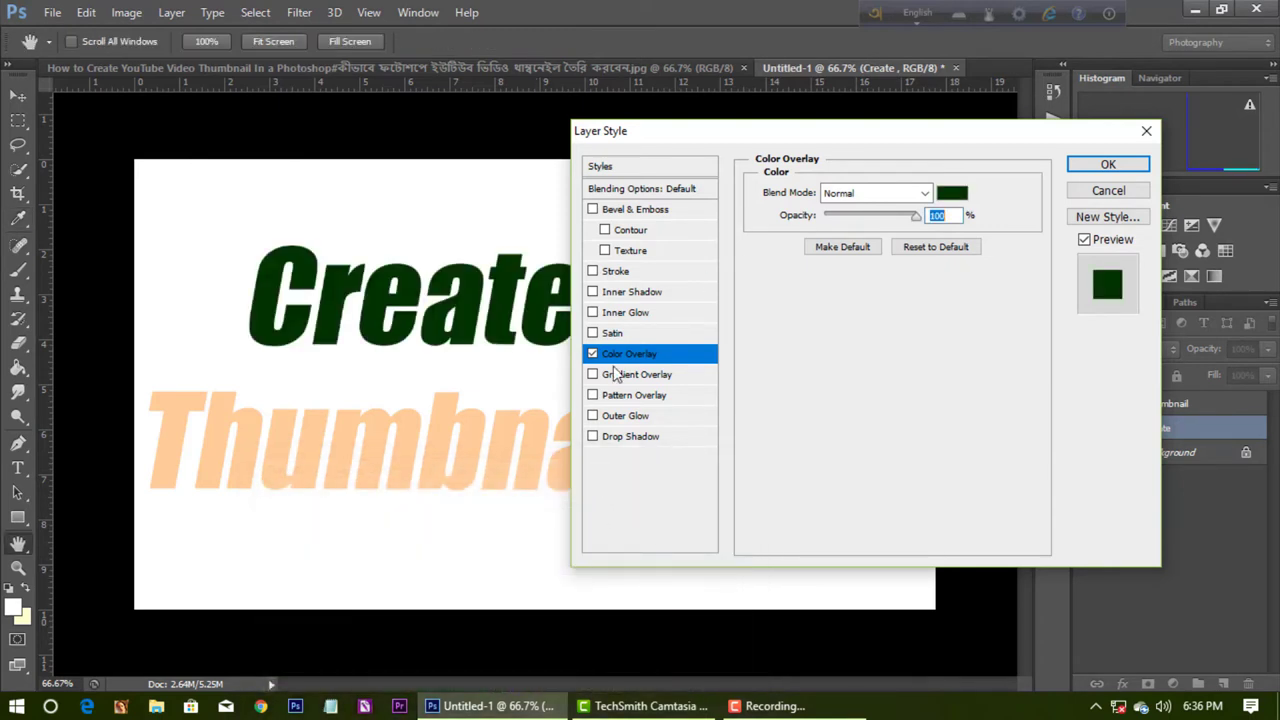
click(617, 272)
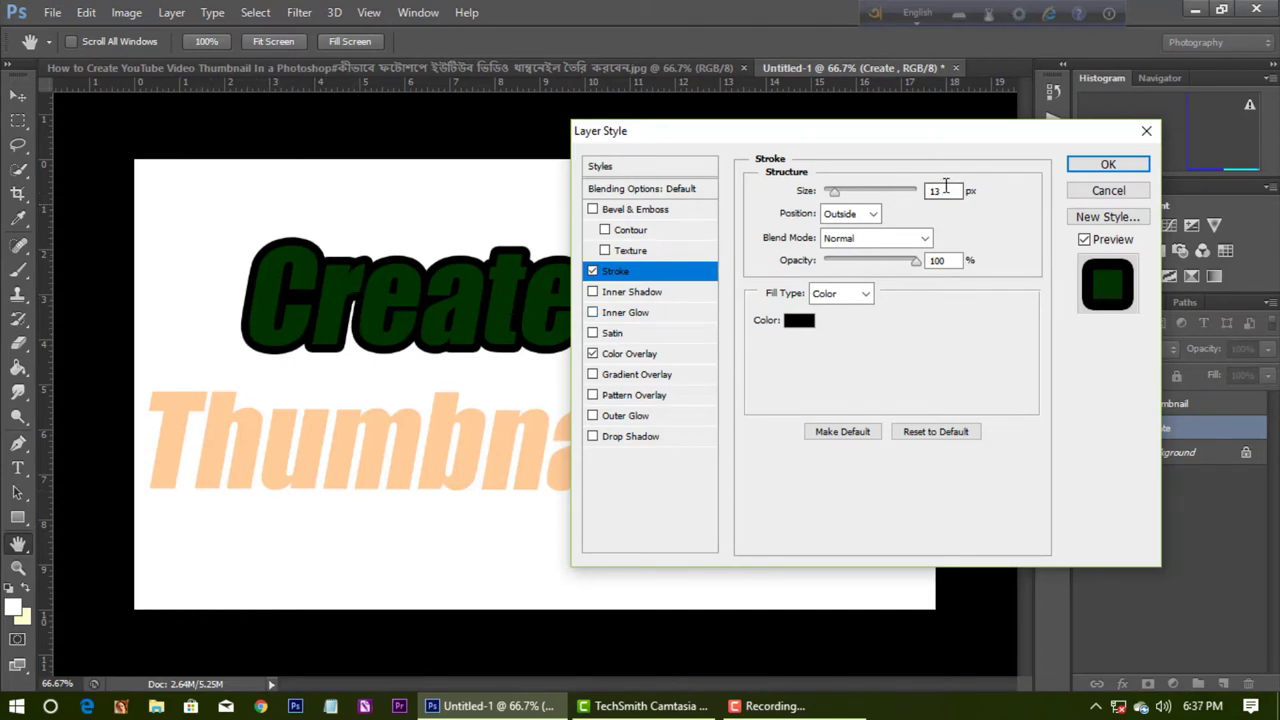
text(3)
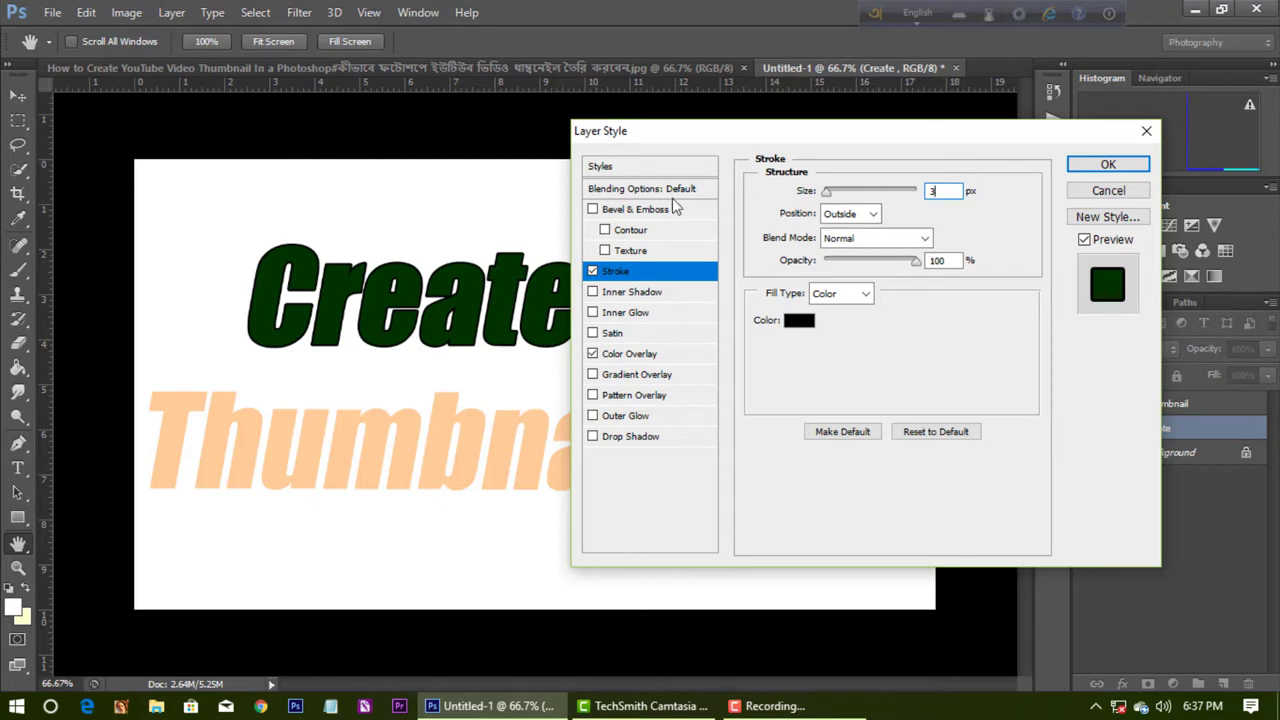
key(Tab)
- Add a lighter drop shadow offset below Create by adjusting opacity, distance and spread
click(623, 440)
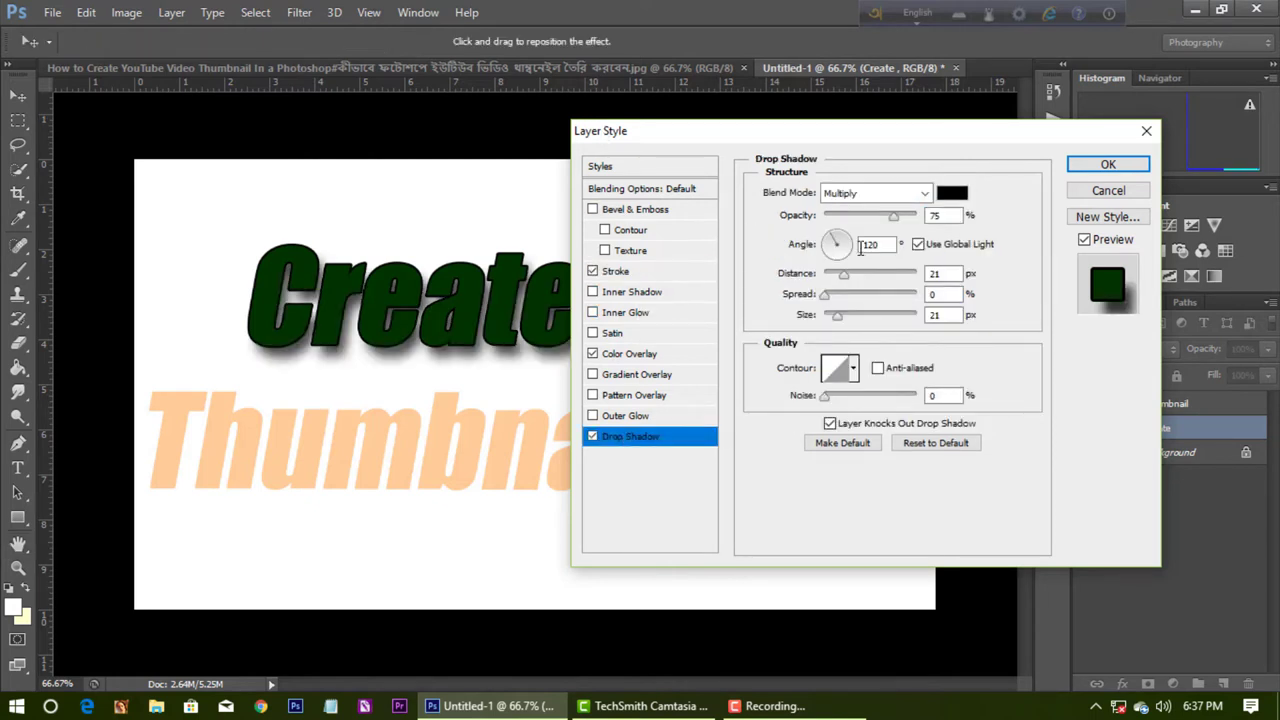
drag(893, 217, 893, 219)
mouse_move(841, 280)
mouse_down()
mouse_move(855, 281)
mouse_move(821, 300)
mouse_up()
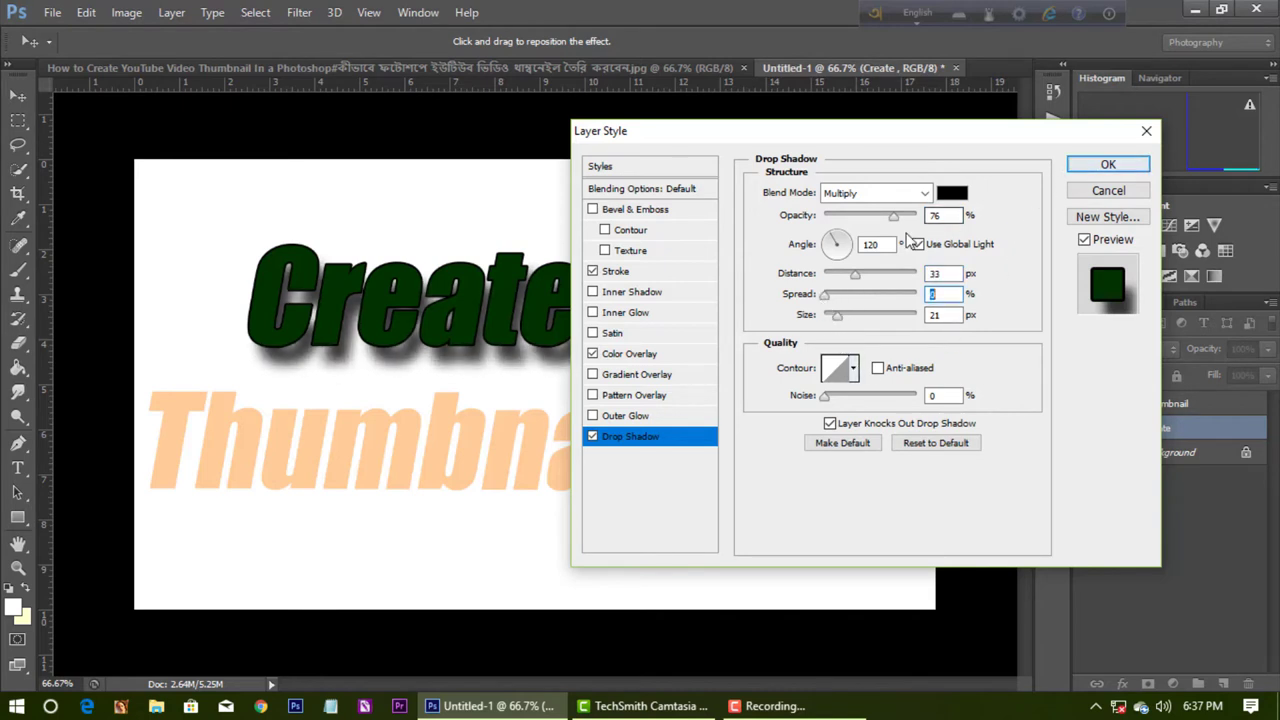
drag(895, 218, 857, 220)
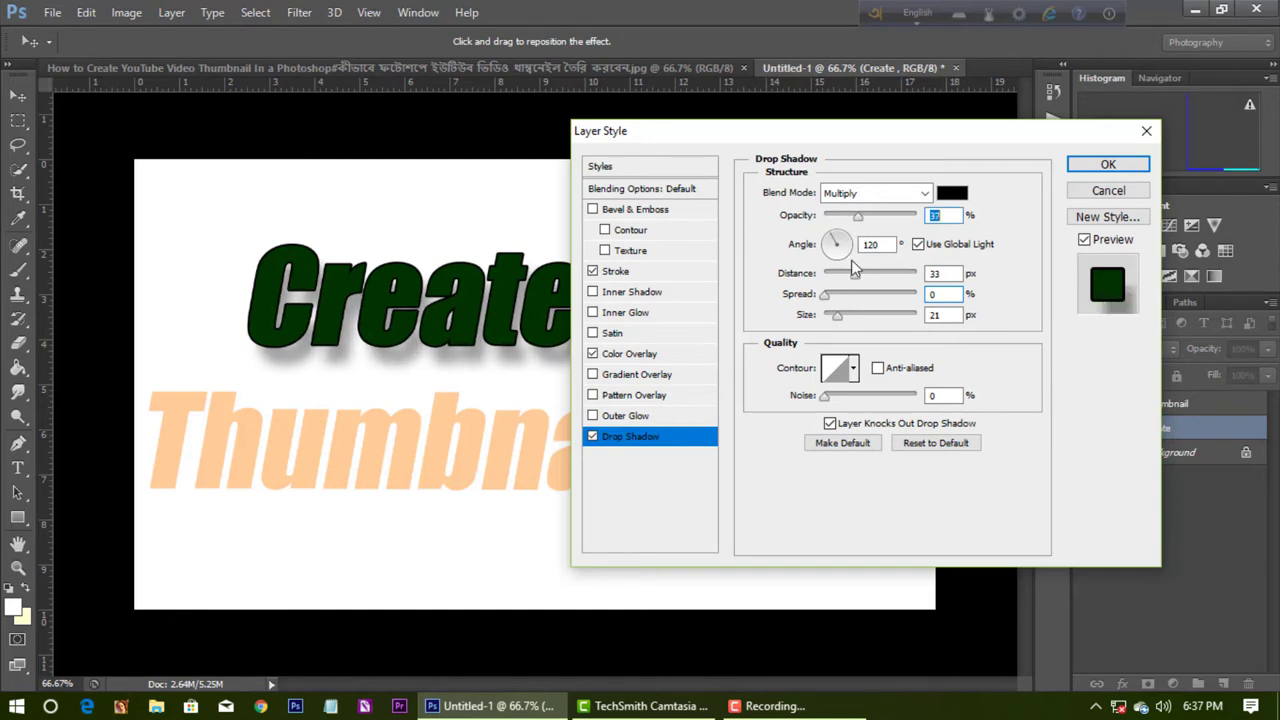
mouse_move(856, 273)
mouse_down()
mouse_move(872, 277)
mouse_move(859, 286)
mouse_up()
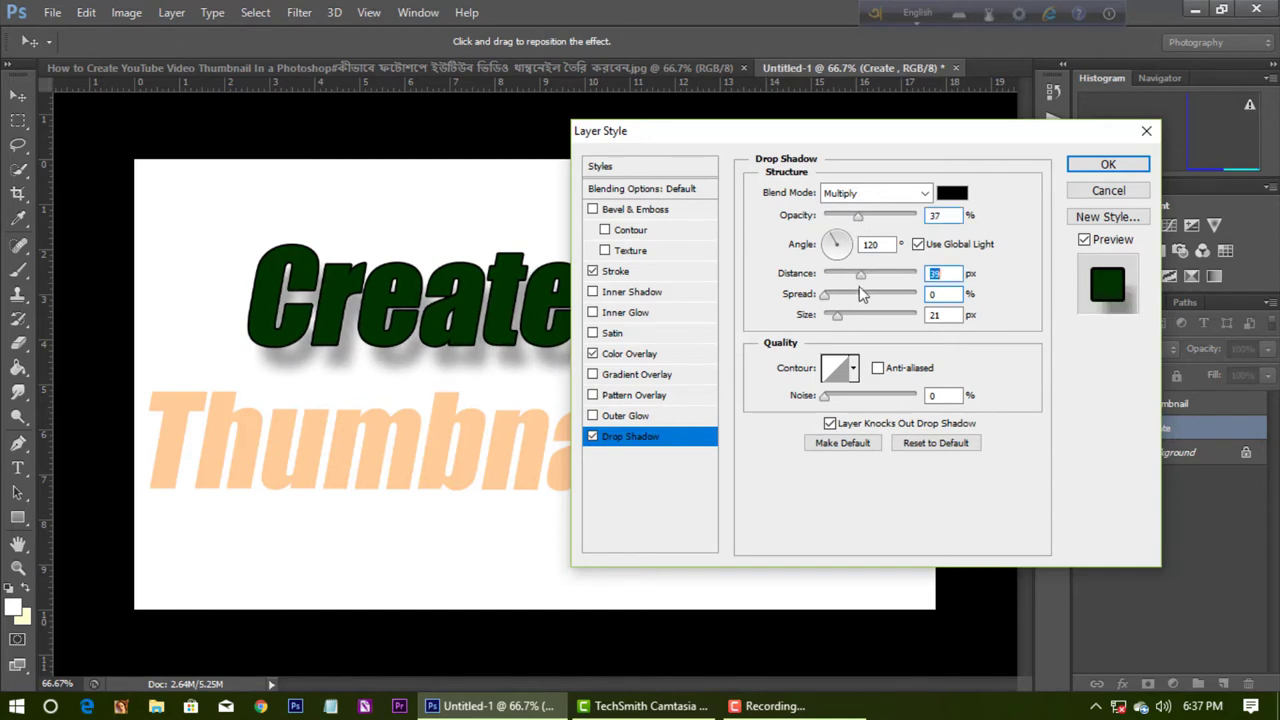
click(828, 297)
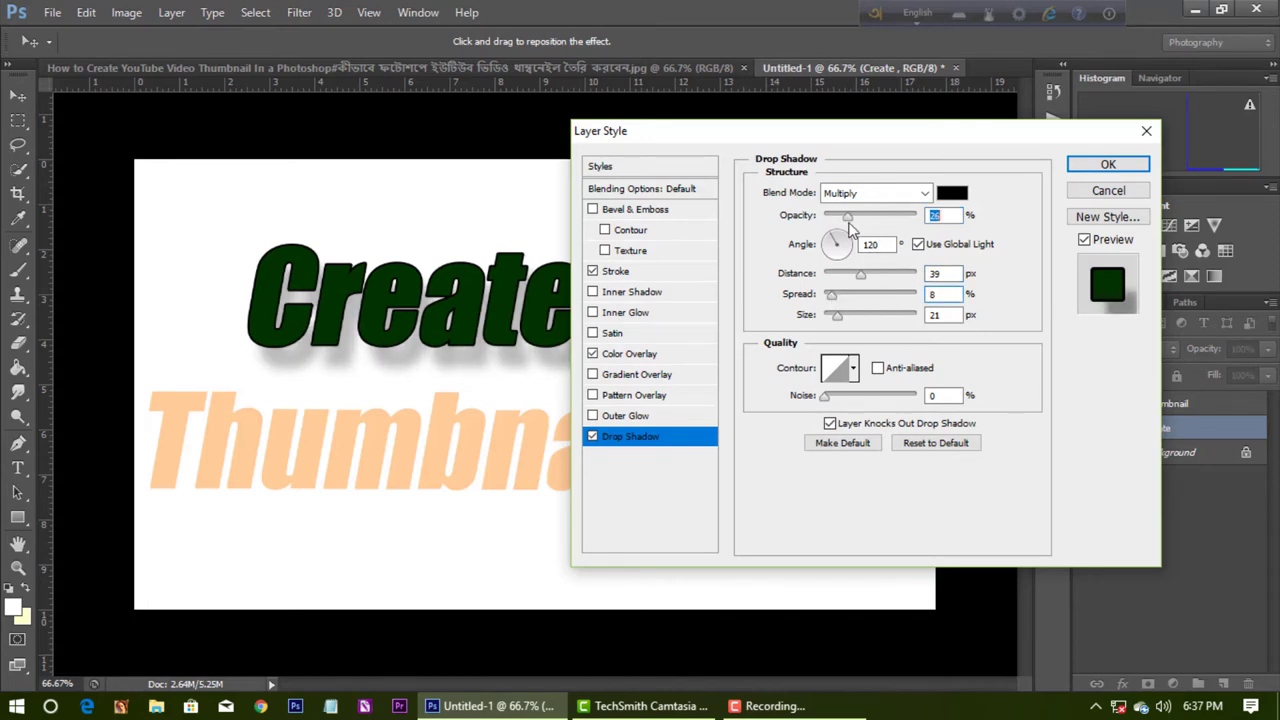
drag(850, 228, 864, 228)
click(1110, 166)
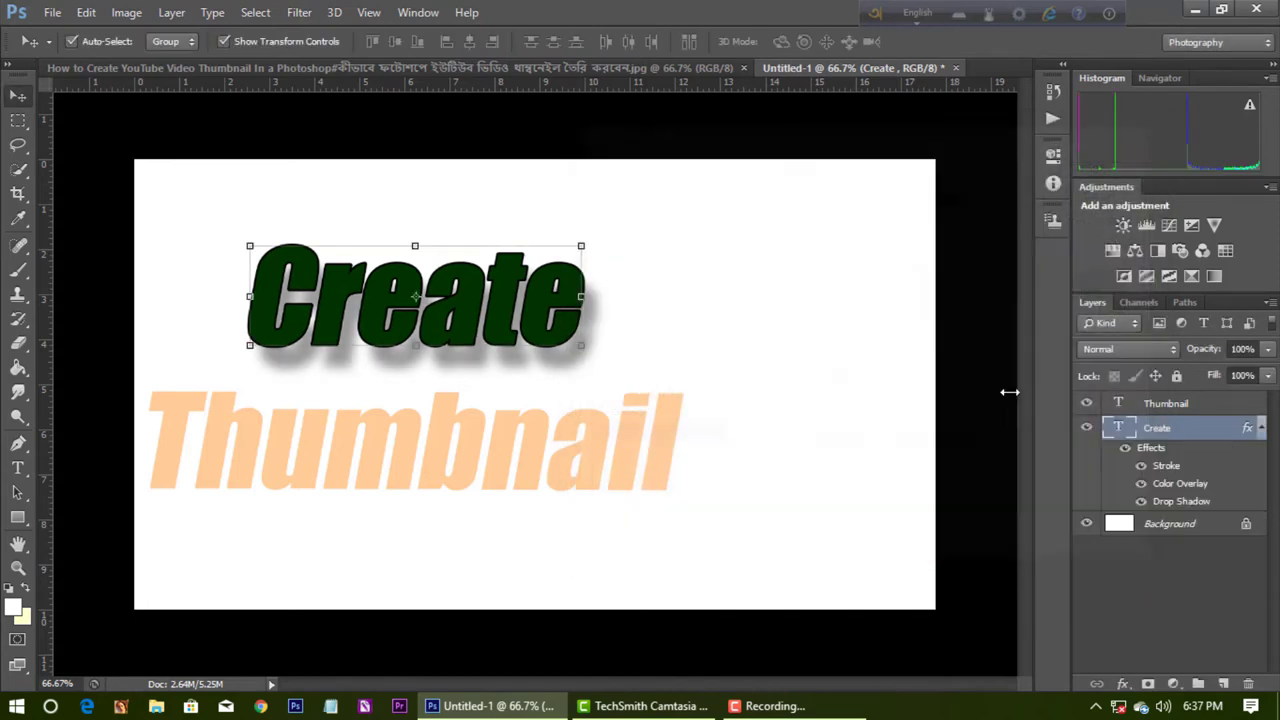
- Give the Thumbnail text a colour overlay using the dark green sampled from Create
click(362, 478)
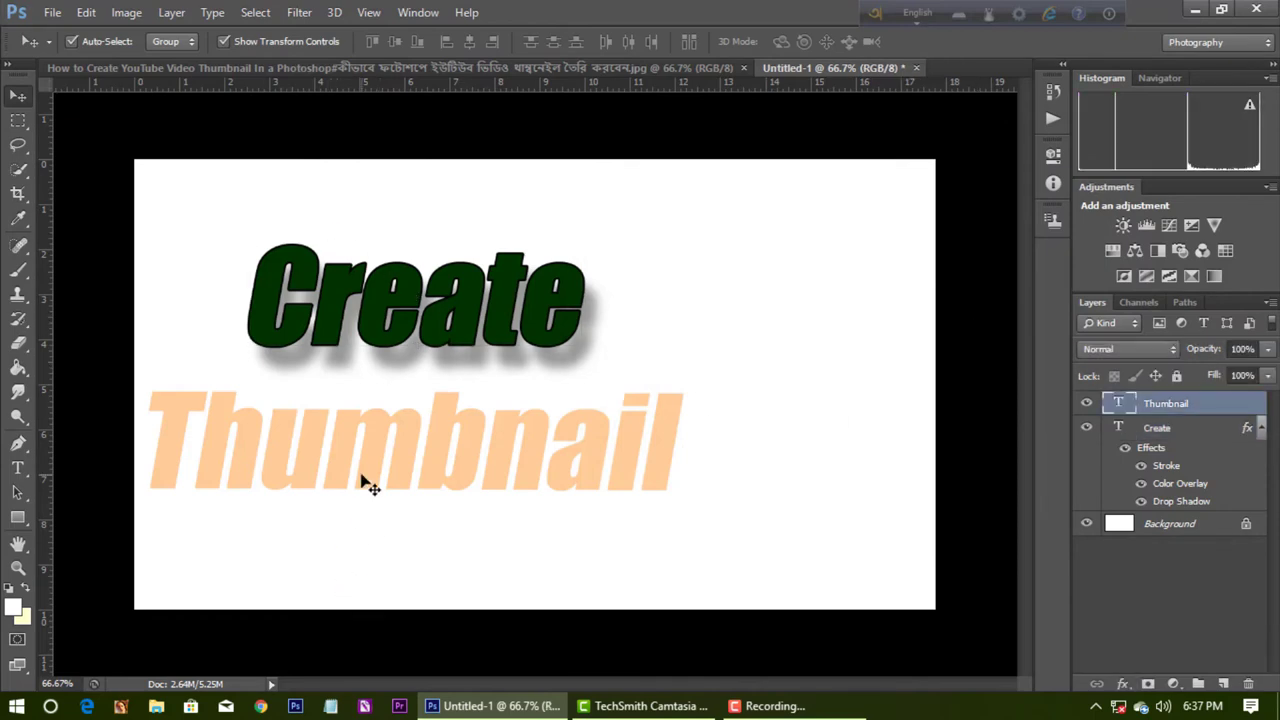
double_click(1215, 410)
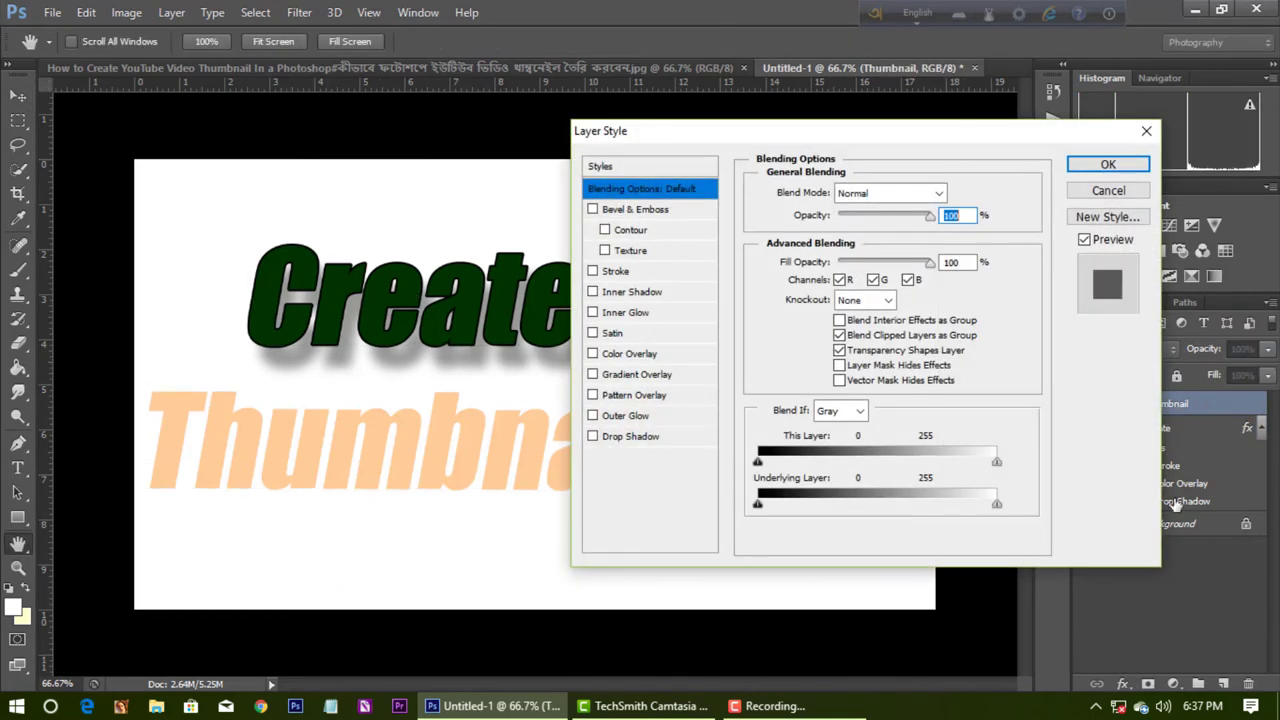
click(628, 353)
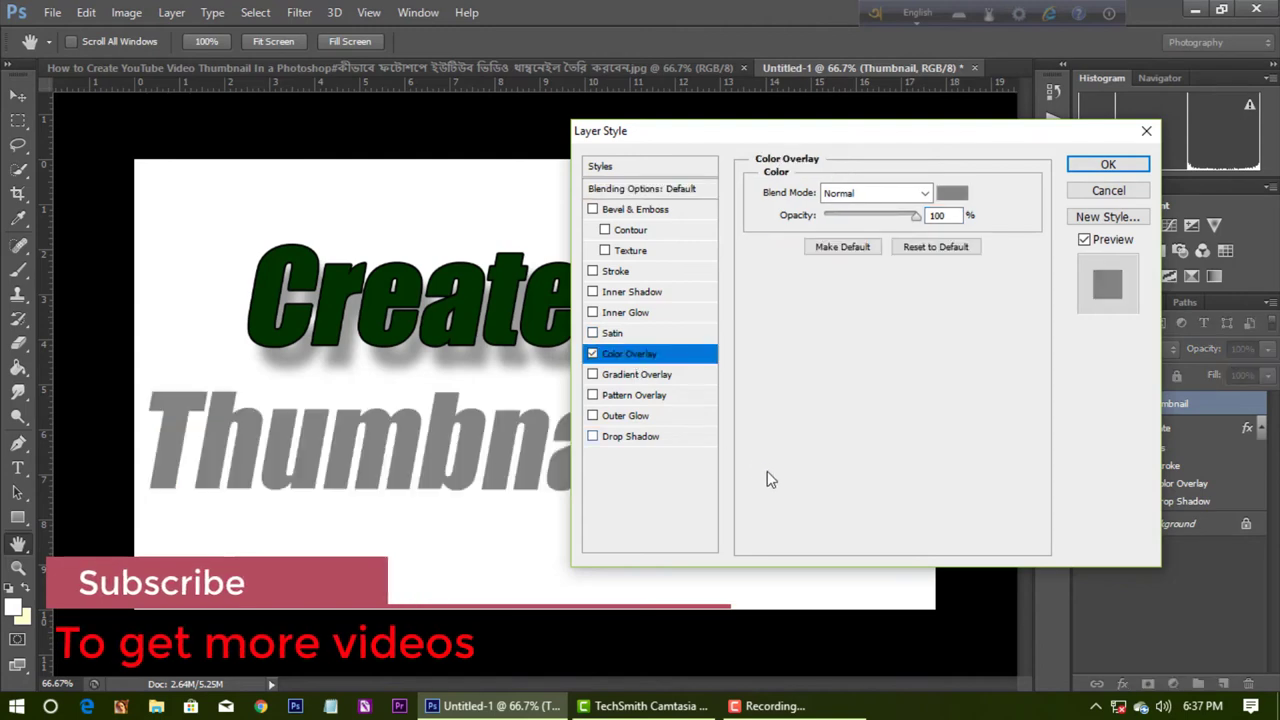
click(948, 193)
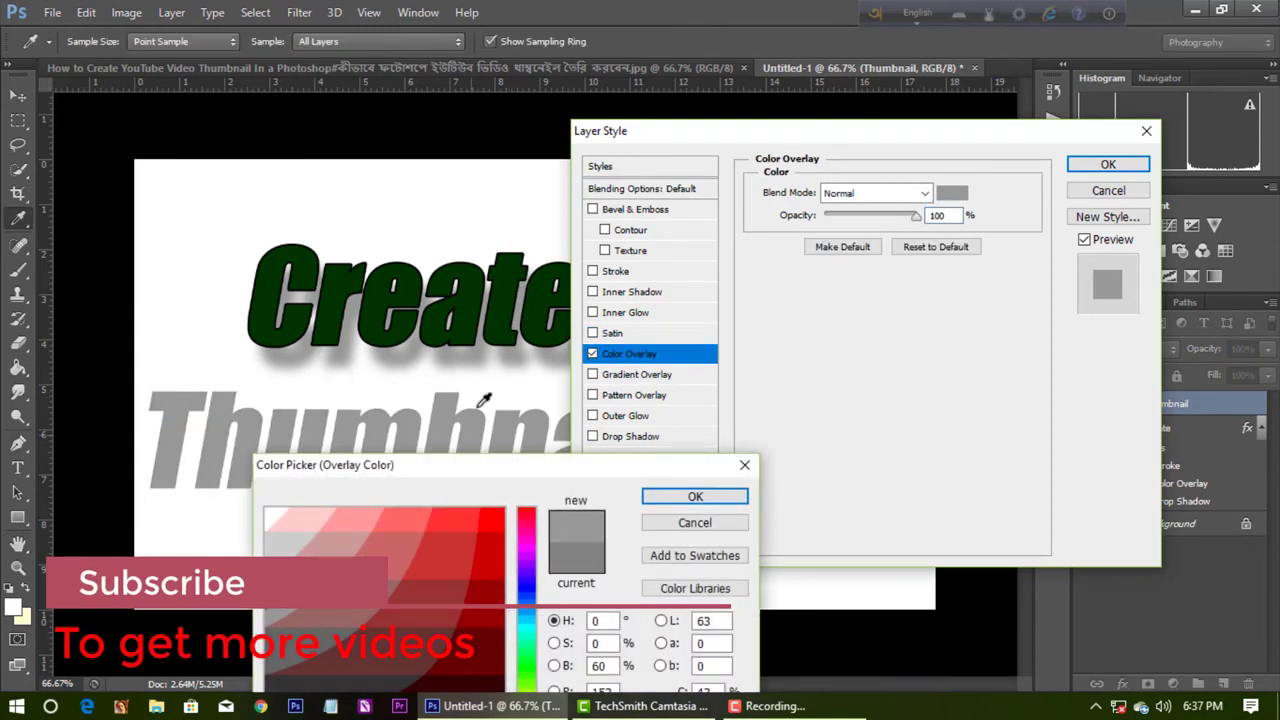
click(510, 292)
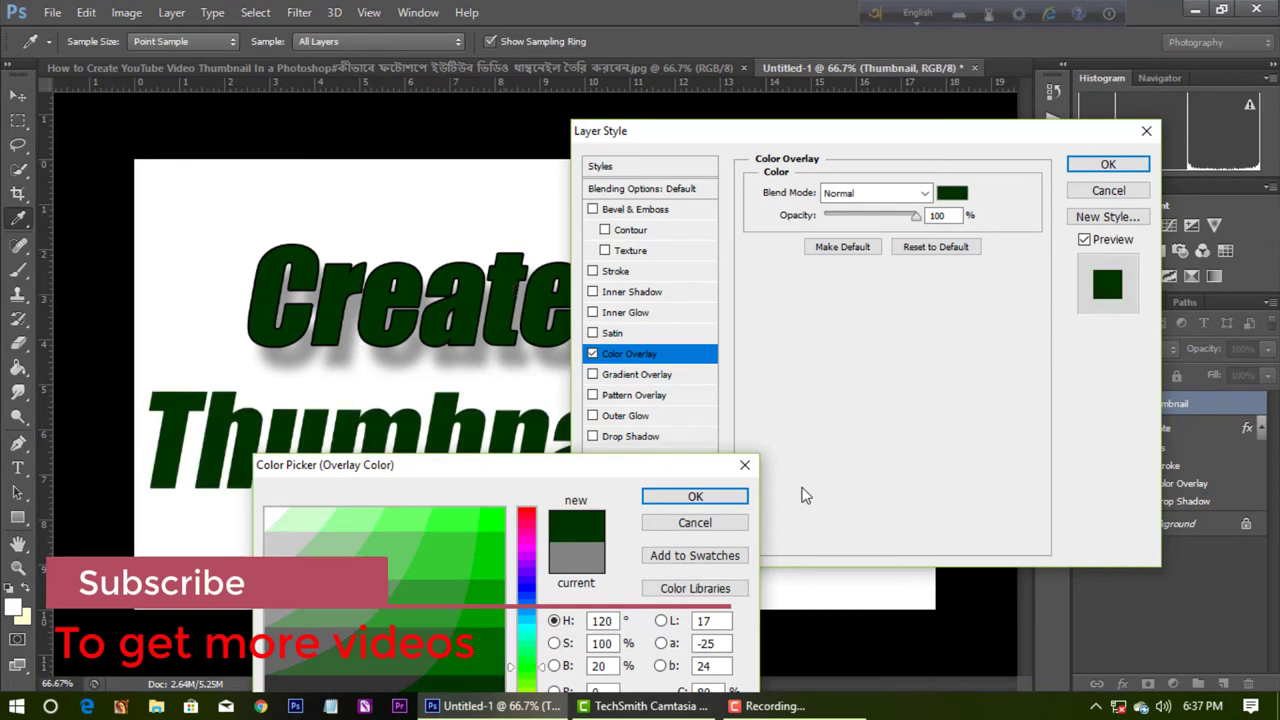
click(695, 496)
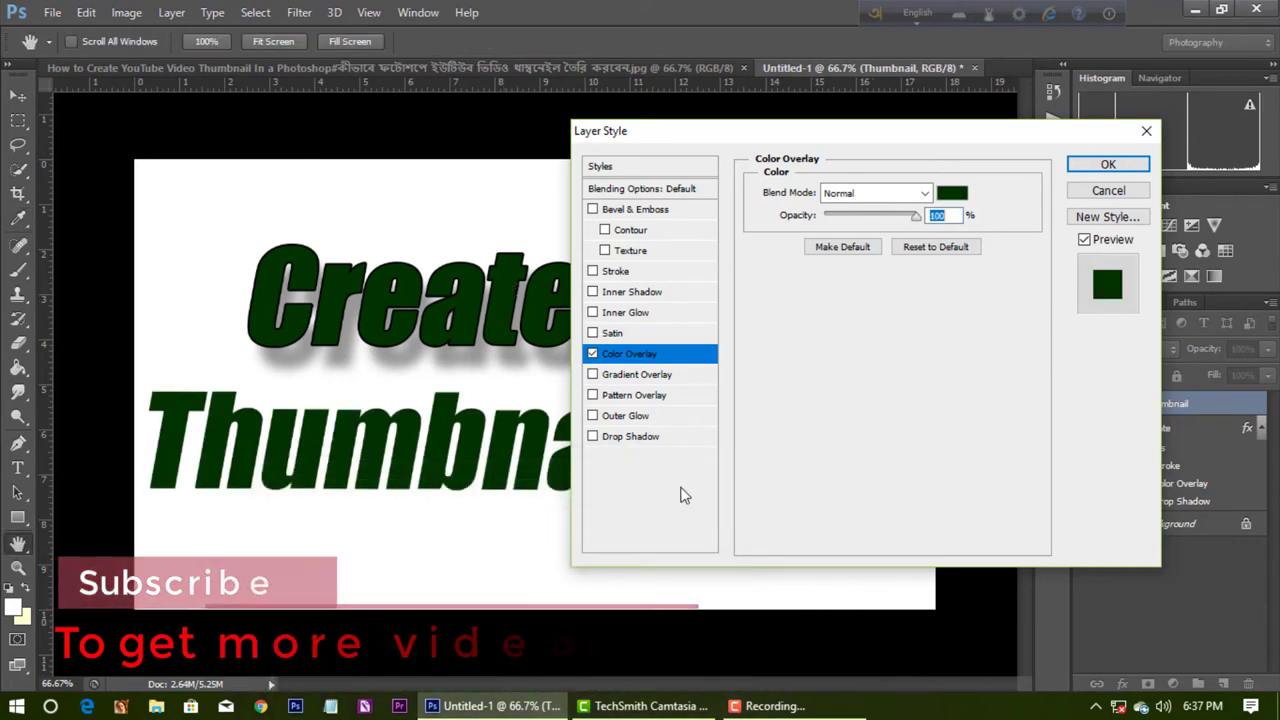
- Add a white stroke outline to the Thumbnail text
click(615, 272)
click(812, 321)
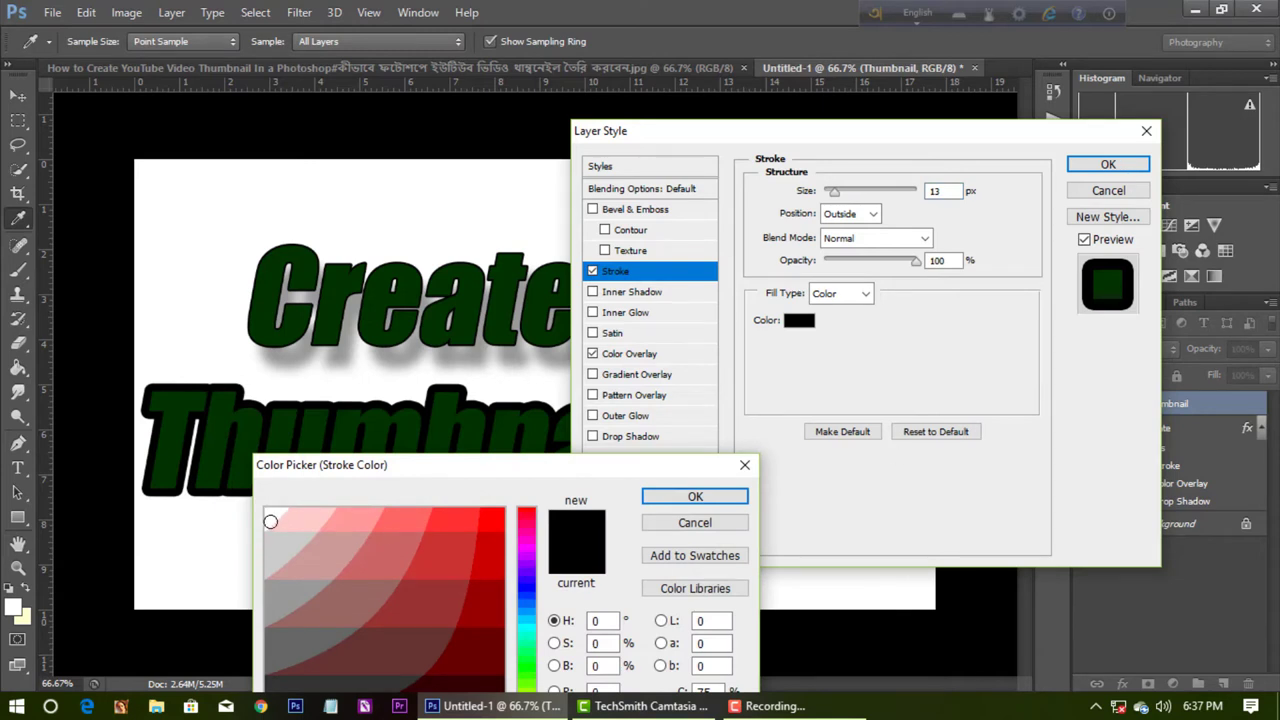
click(270, 521)
click(695, 496)
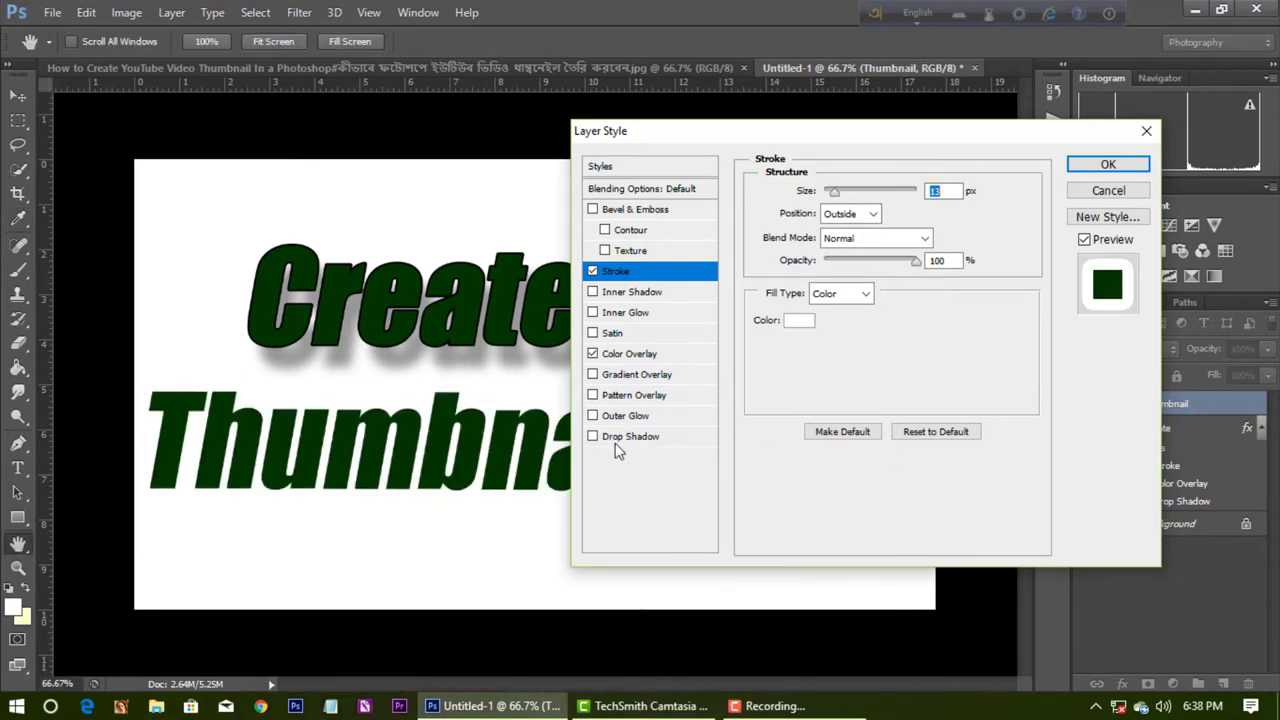
- Add a lighter drop shadow to Thumbnail and select the stroke size value for editing
click(625, 437)
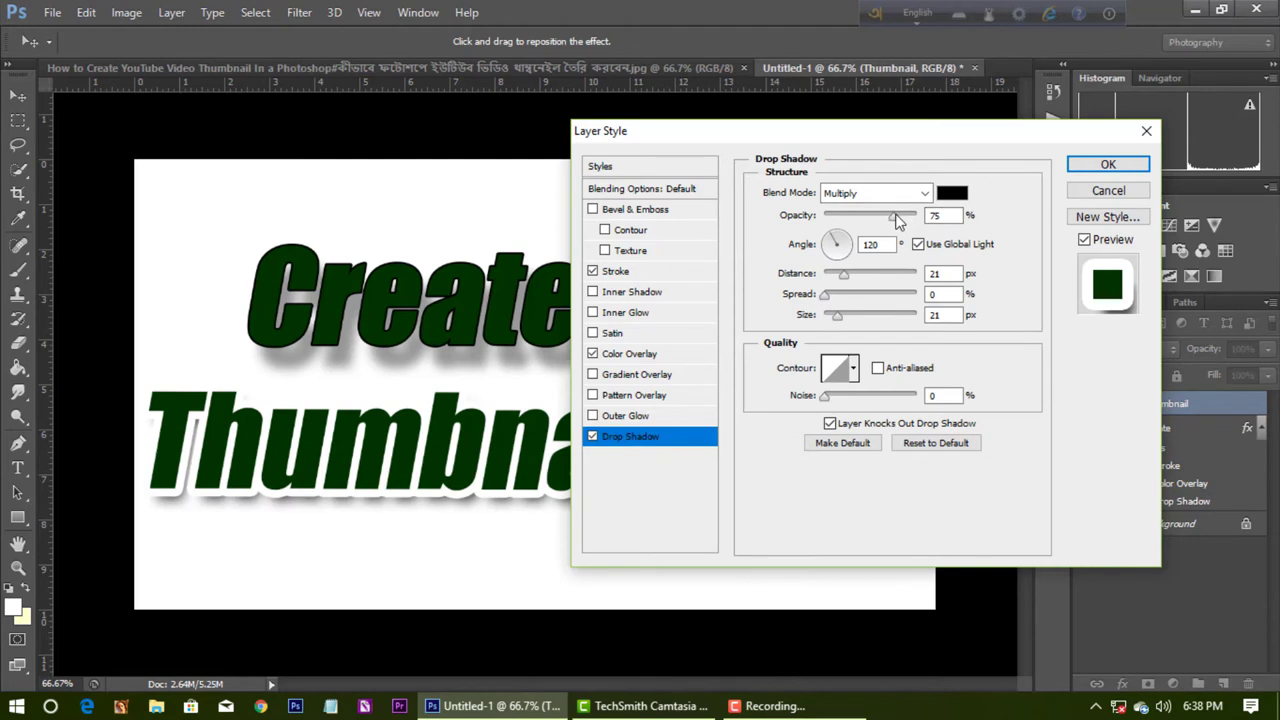
drag(897, 219, 851, 248)
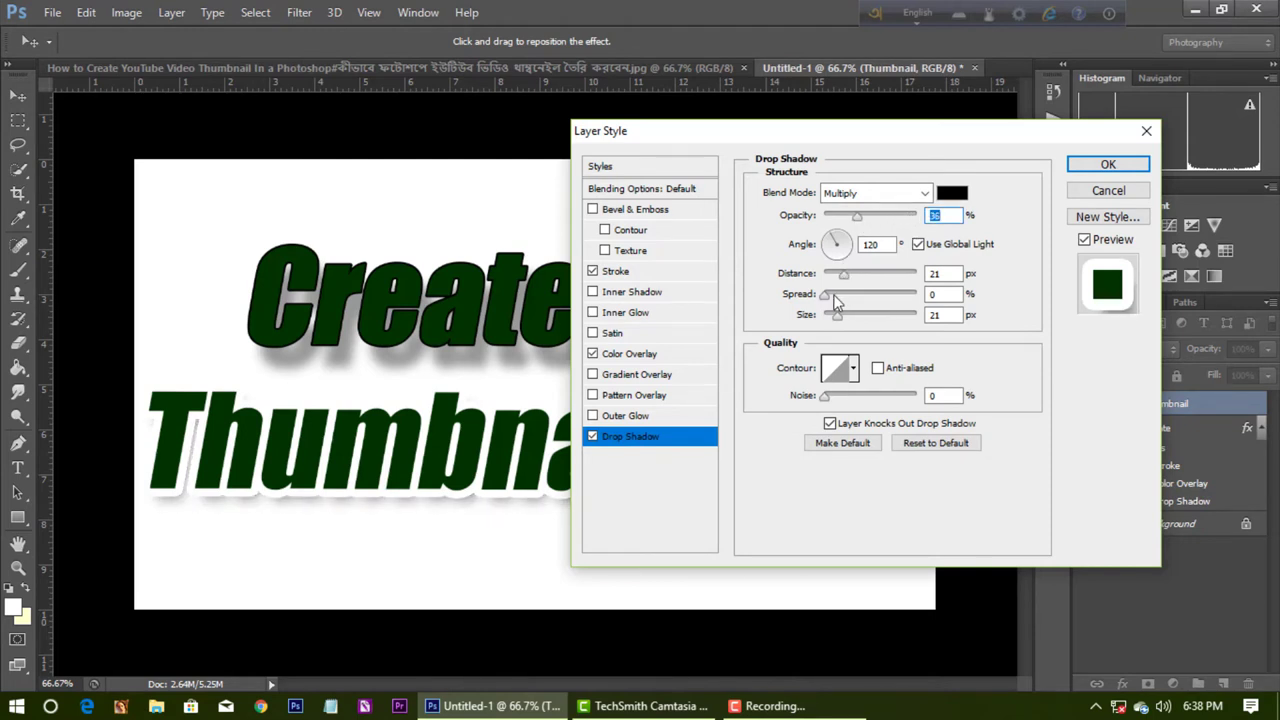
mouse_move(834, 296)
mouse_down()
mouse_move(853, 292)
mouse_move(822, 293)
mouse_up()
click(658, 271)
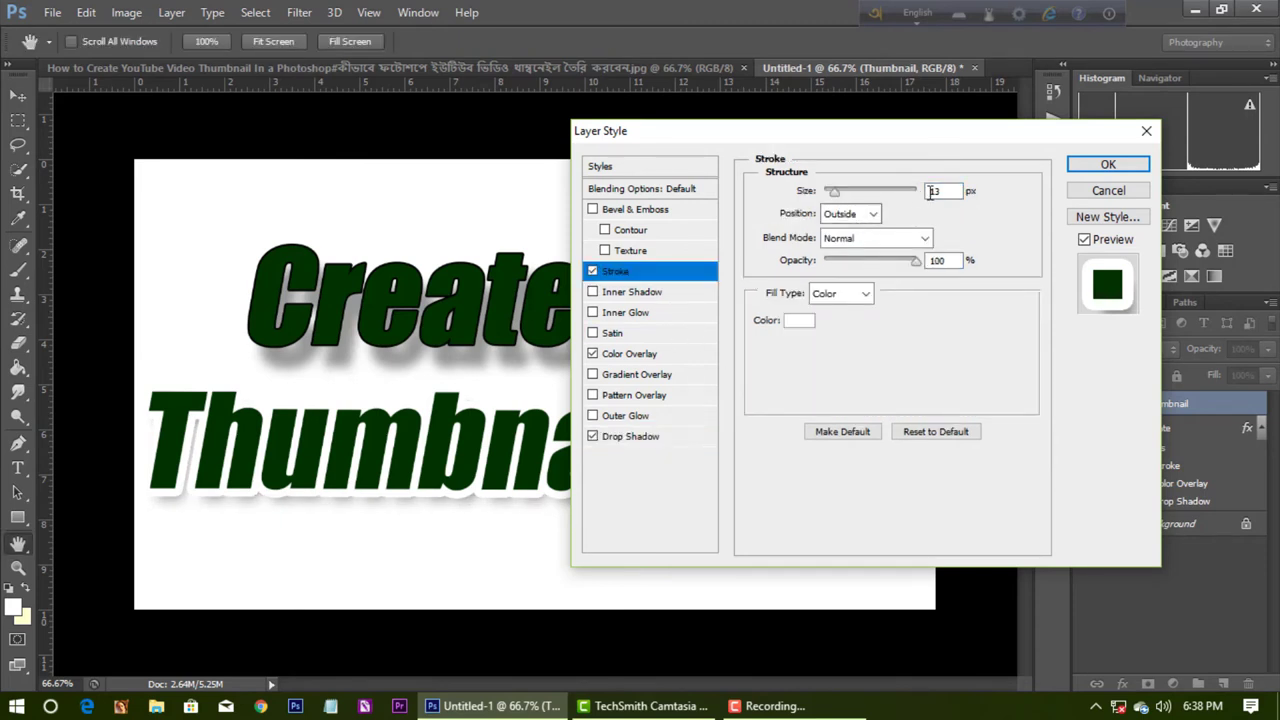
drag(946, 196, 914, 193)
- Set the Thumbnail stroke to 3 px, then rework its shadow: 41% opacity, 20 px distance, 2% spread
text(3)
key(Return)
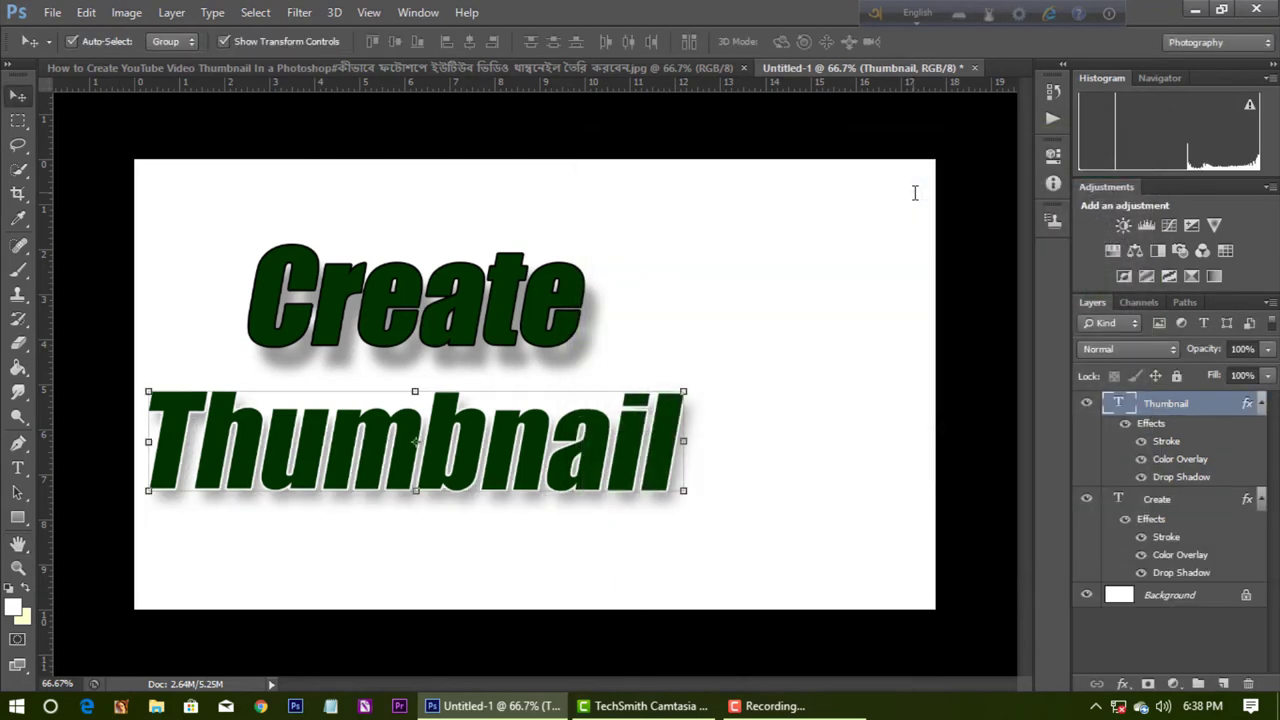
double_click(1210, 400)
click(630, 436)
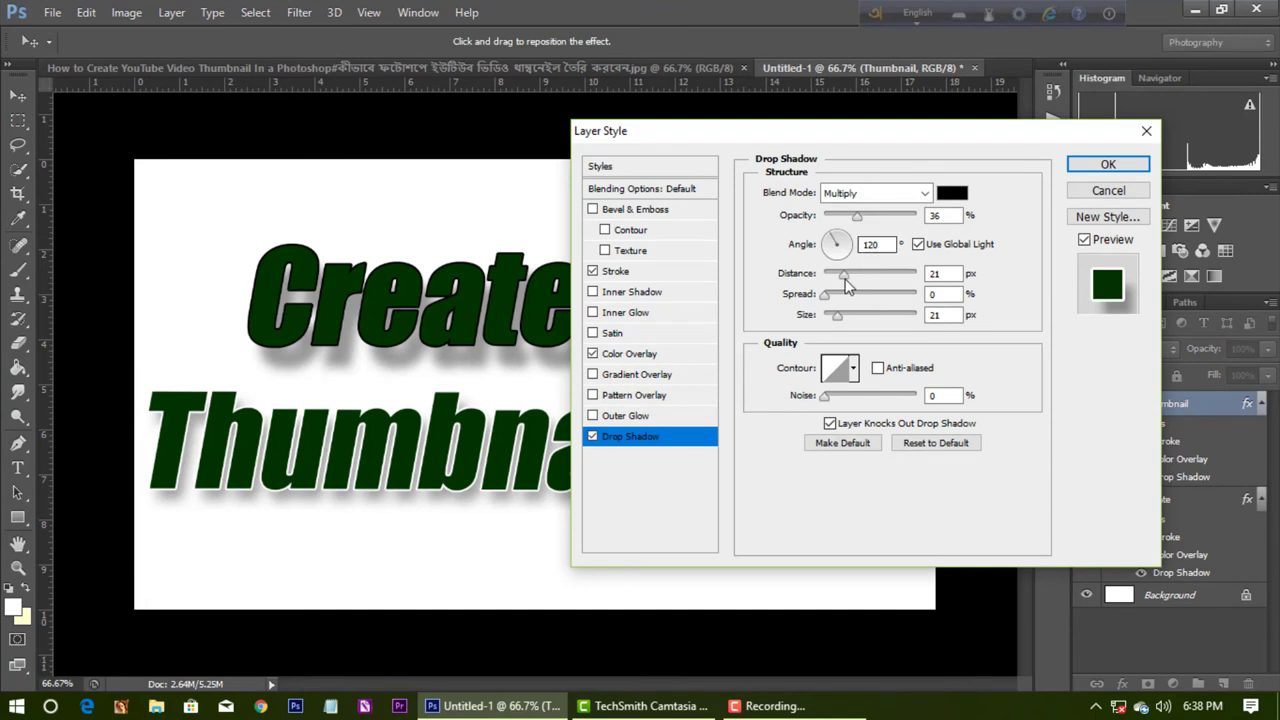
mouse_move(857, 216)
mouse_down()
mouse_move(846, 218)
mouse_move(856, 296)
mouse_move(807, 325)
mouse_move(846, 303)
mouse_move(875, 234)
mouse_up()
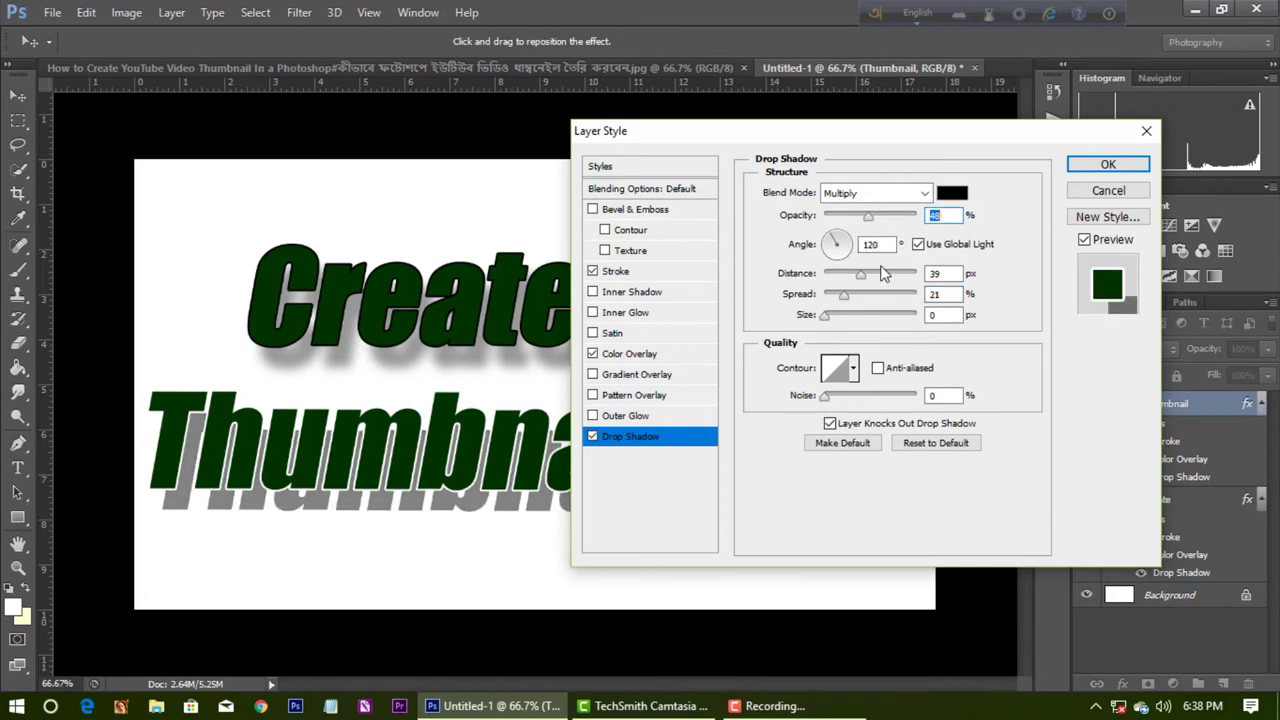
drag(860, 278, 842, 280)
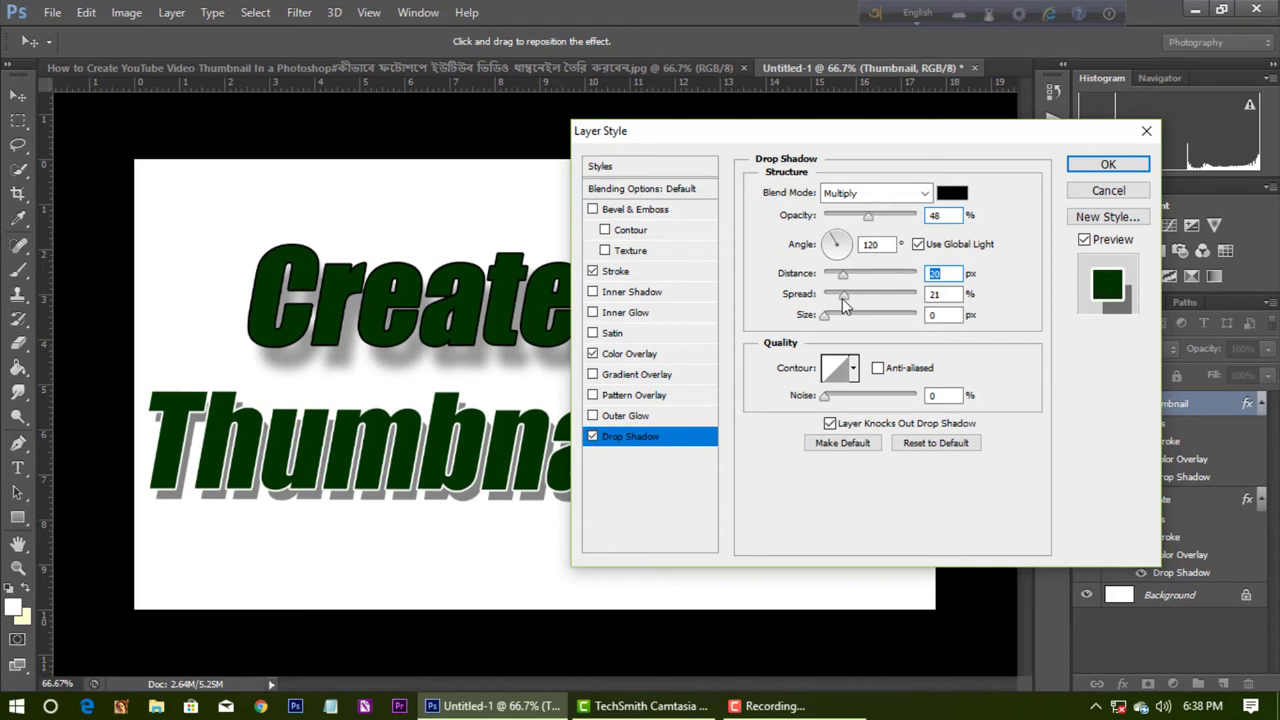
drag(842, 298, 825, 298)
drag(874, 228, 864, 228)
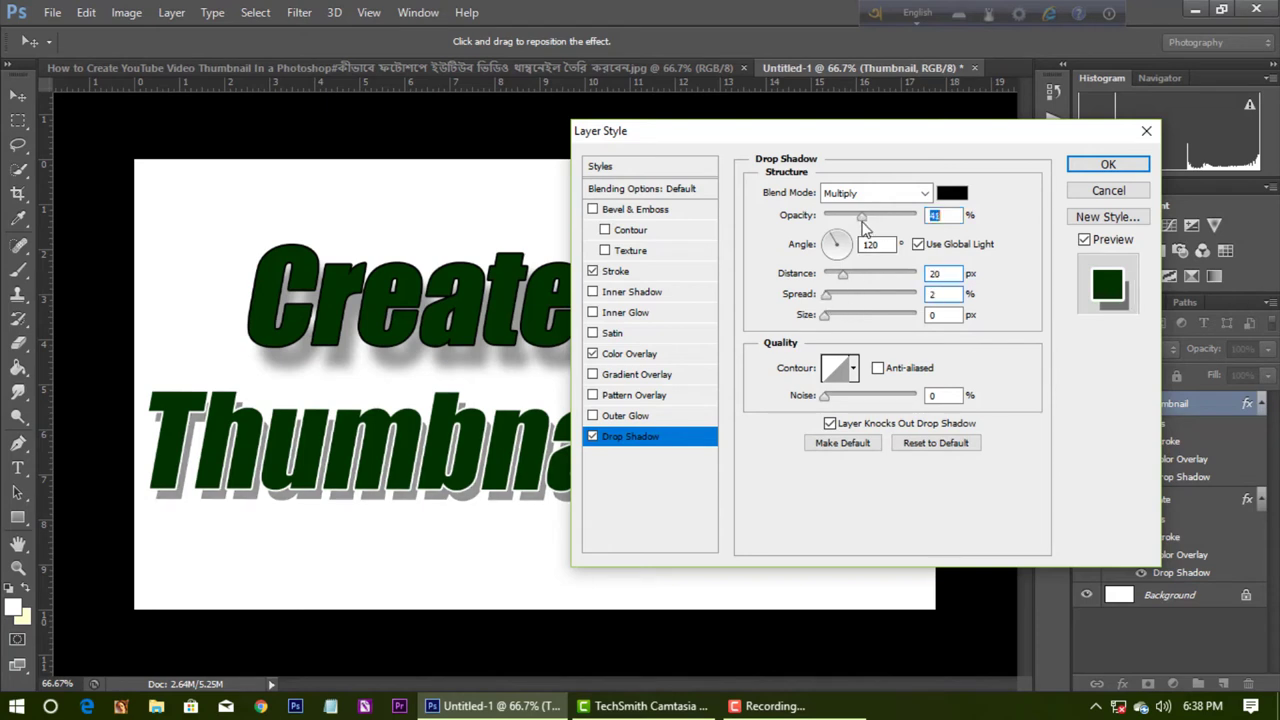
click(1108, 164)
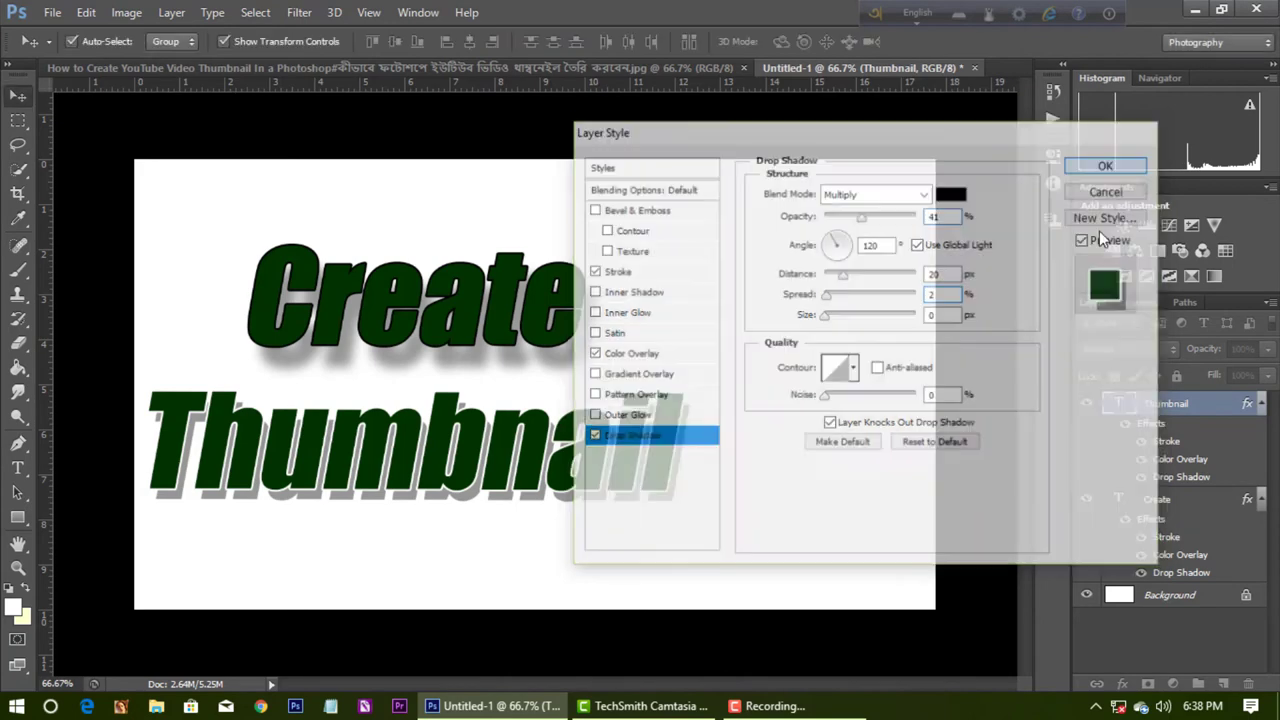
- Nudge 'Create' slightly left and down so it sits just above 'Thumbnail'
click(466, 312)
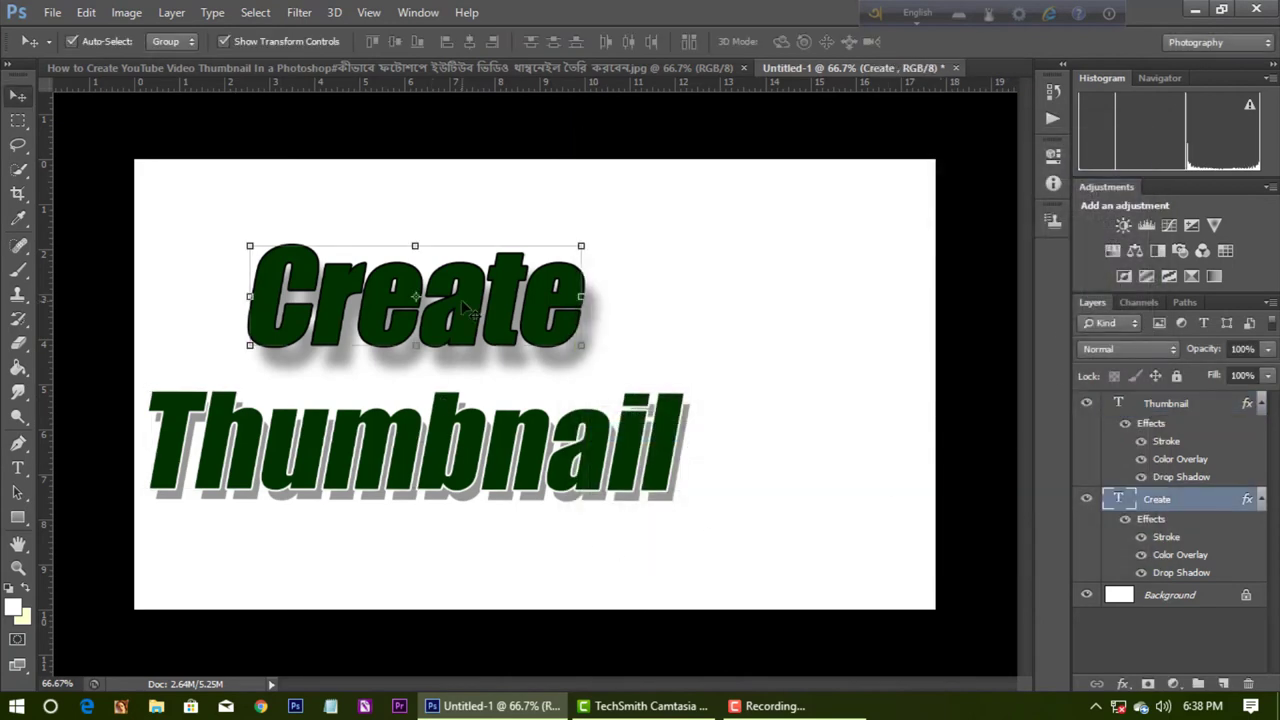
drag(538, 298, 510, 303)
drag(491, 488, 477, 493)
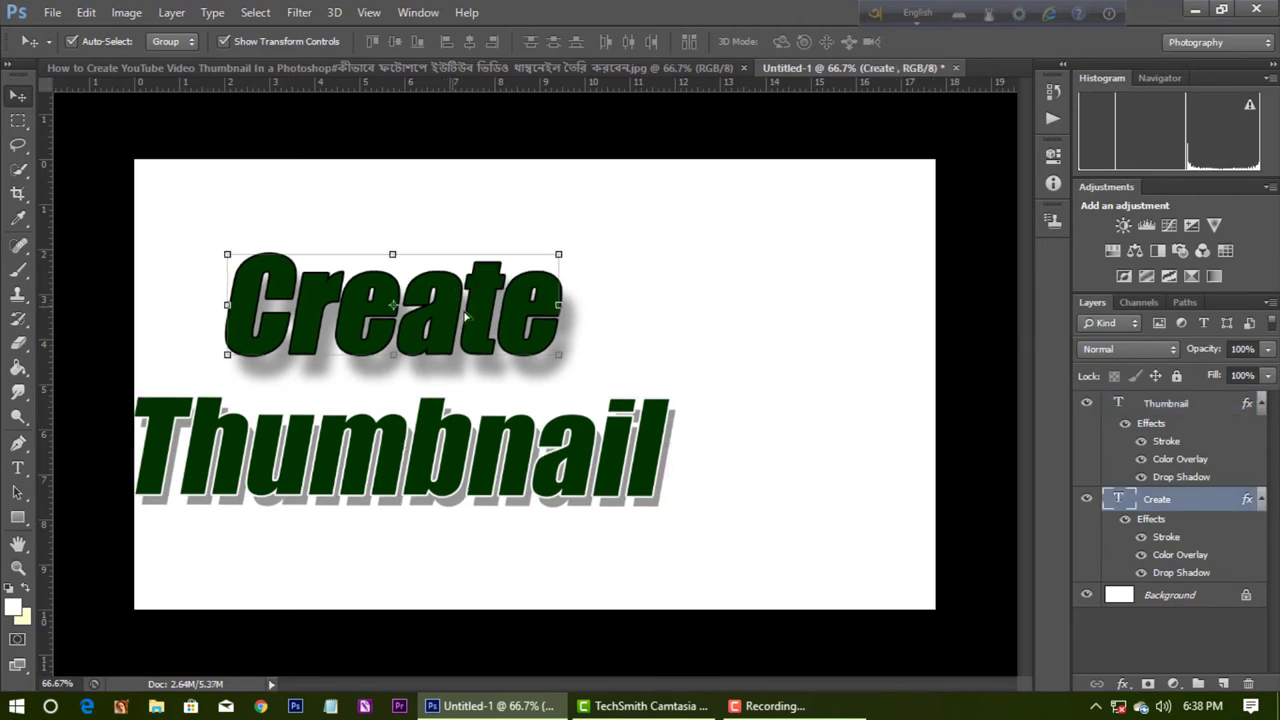
drag(450, 305, 474, 310)
drag(458, 452, 473, 448)
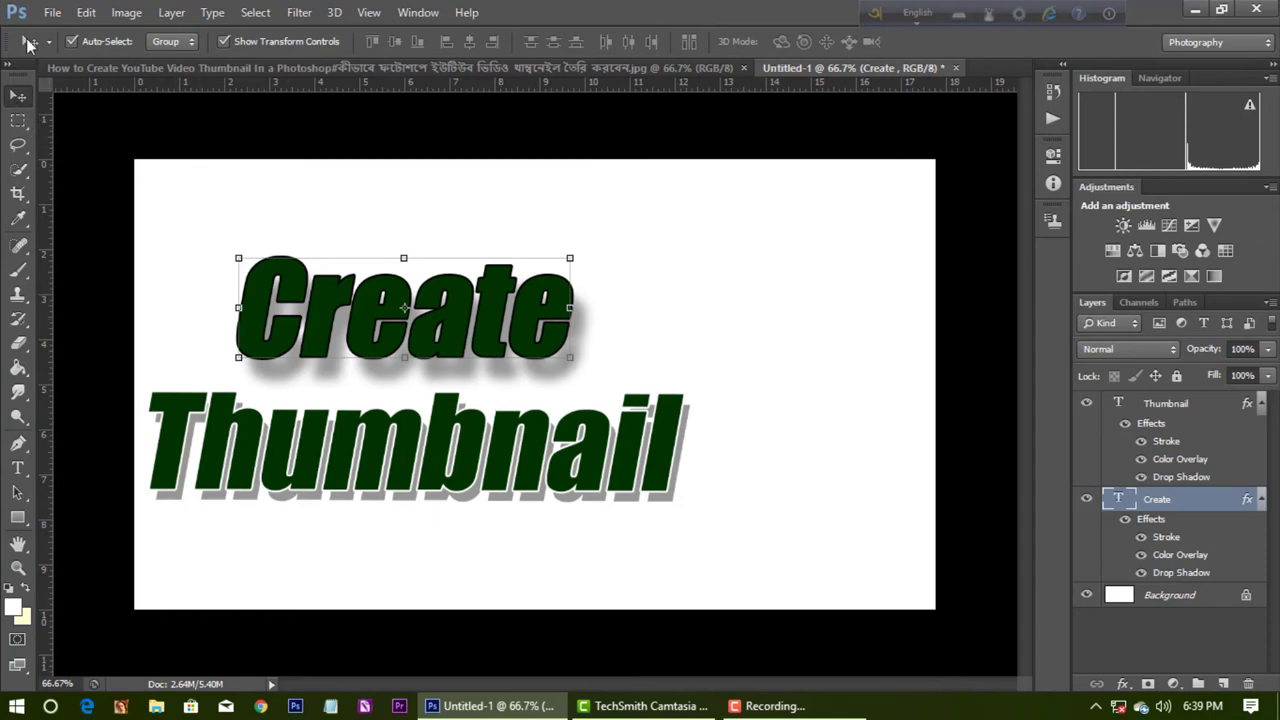
click(52, 12)
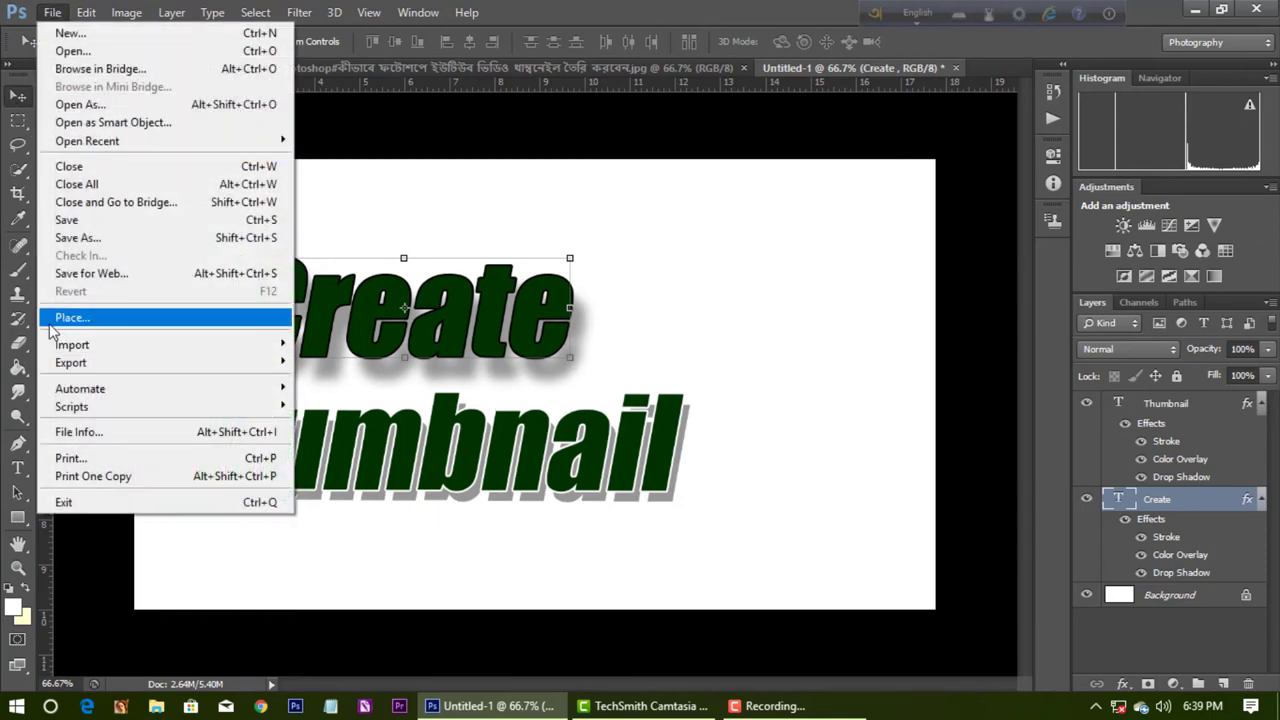
- Place the background-removed photo from ELB (F:) and enlarge it on the right side
click(145, 318)
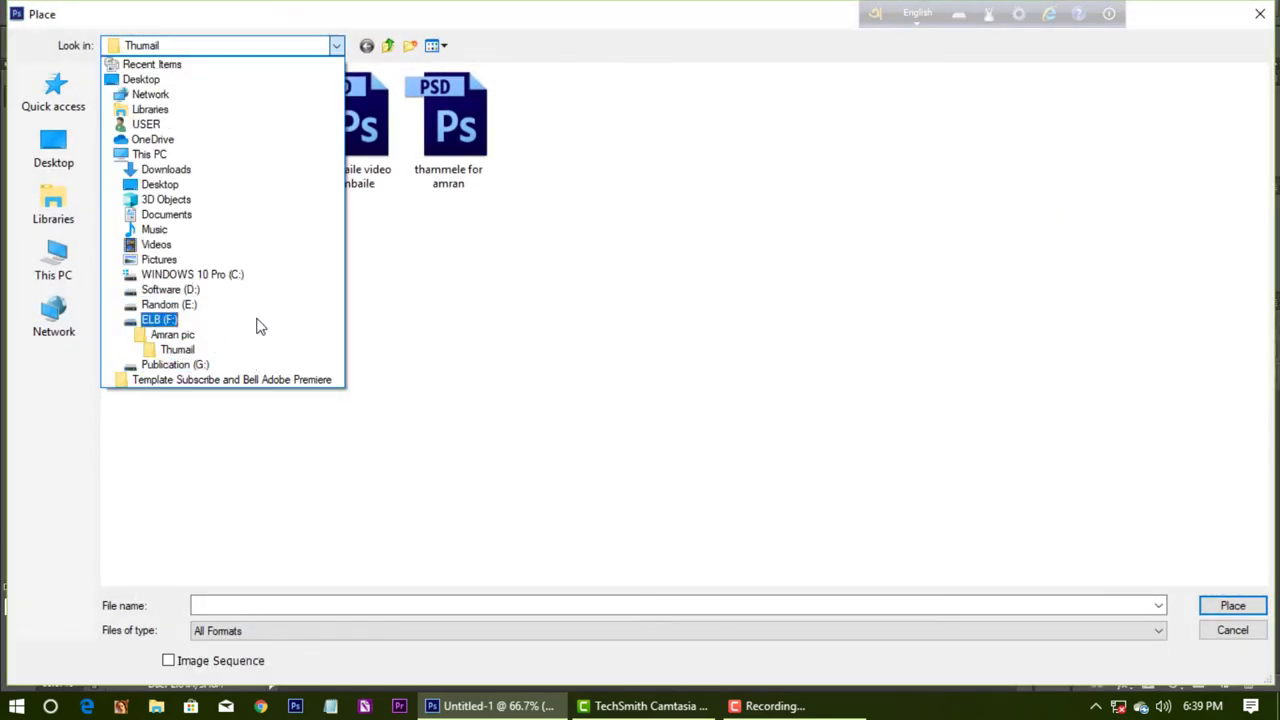
click(160, 318)
key(Return)
double_click(246, 543)
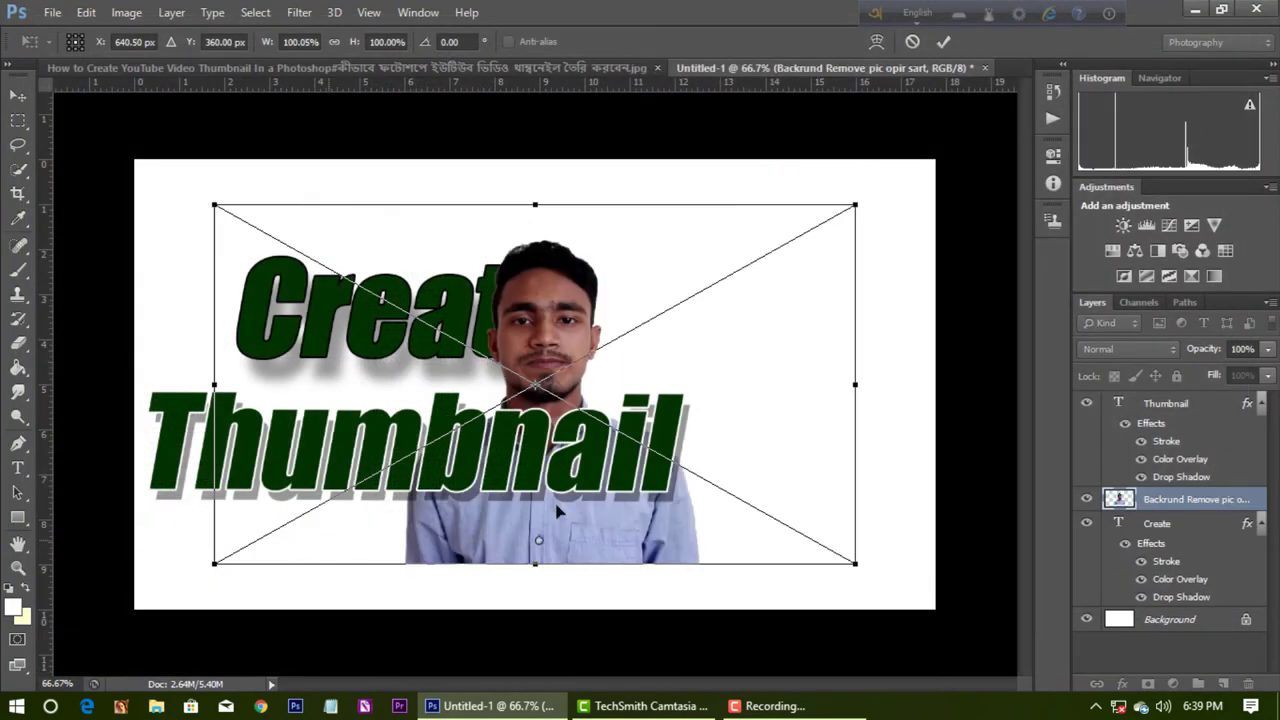
drag(831, 440, 836, 525)
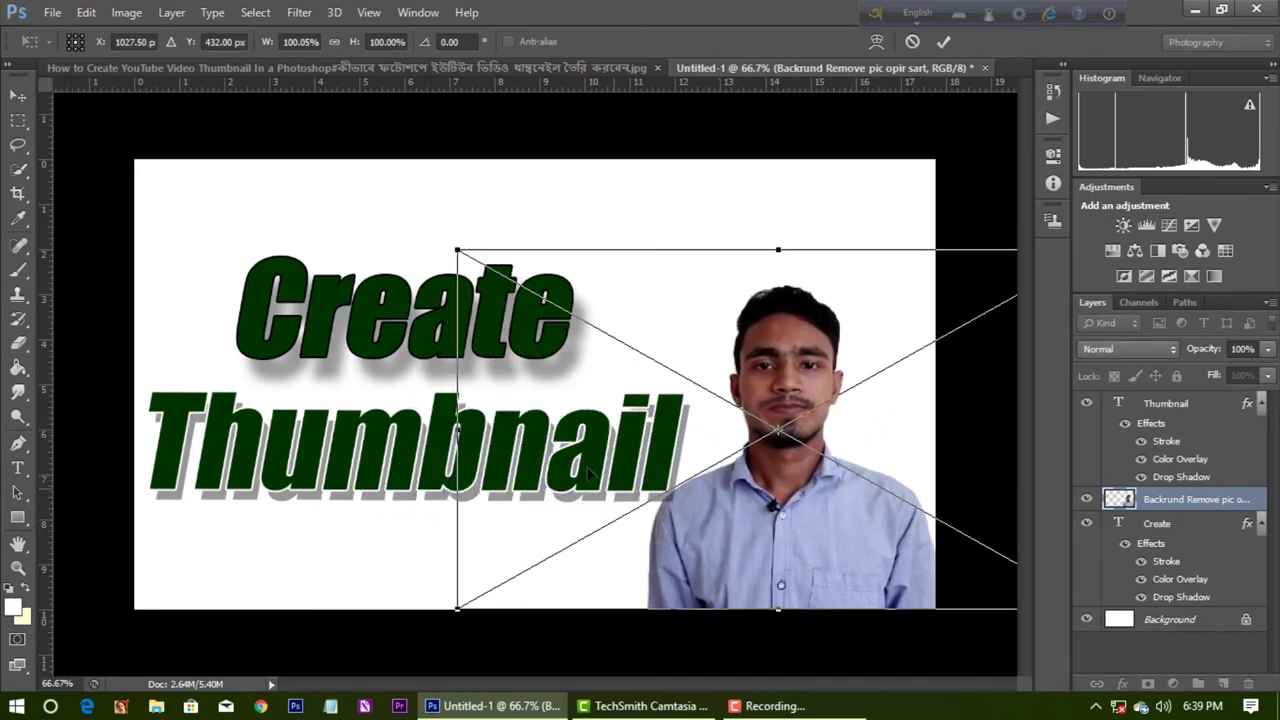
drag(475, 248, 468, 201)
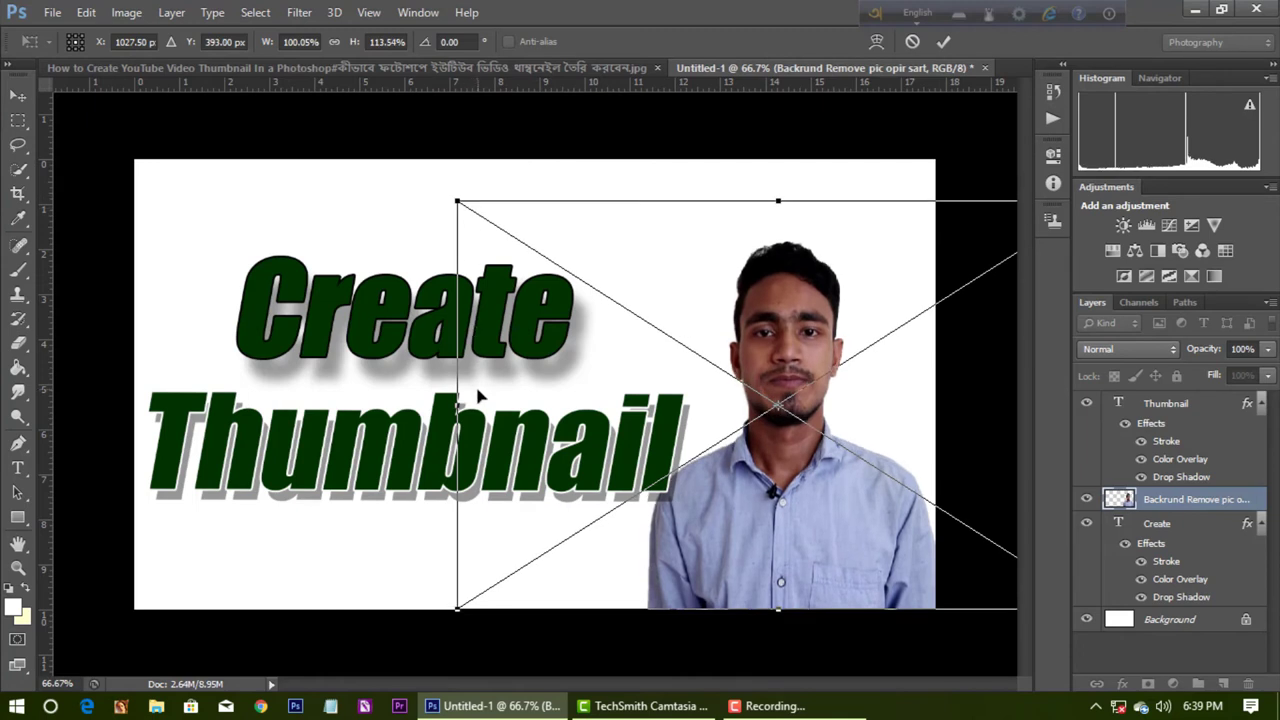
drag(458, 403, 416, 406)
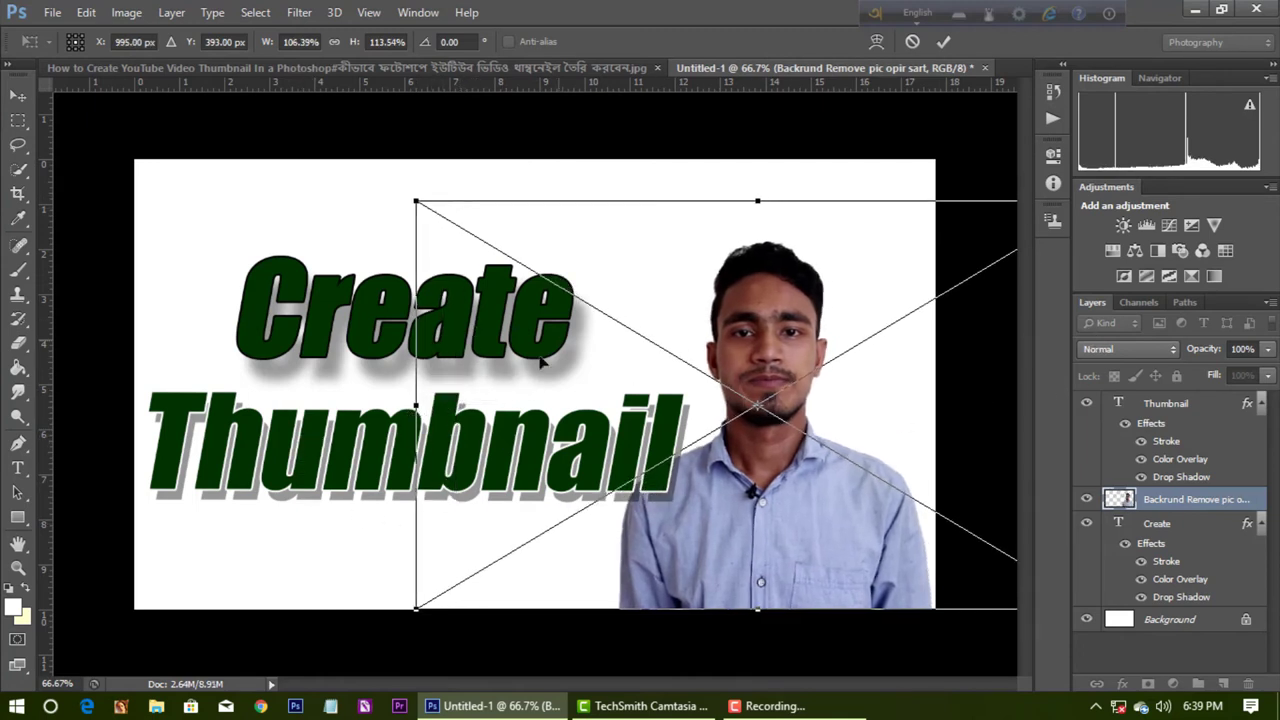
drag(421, 406, 404, 406)
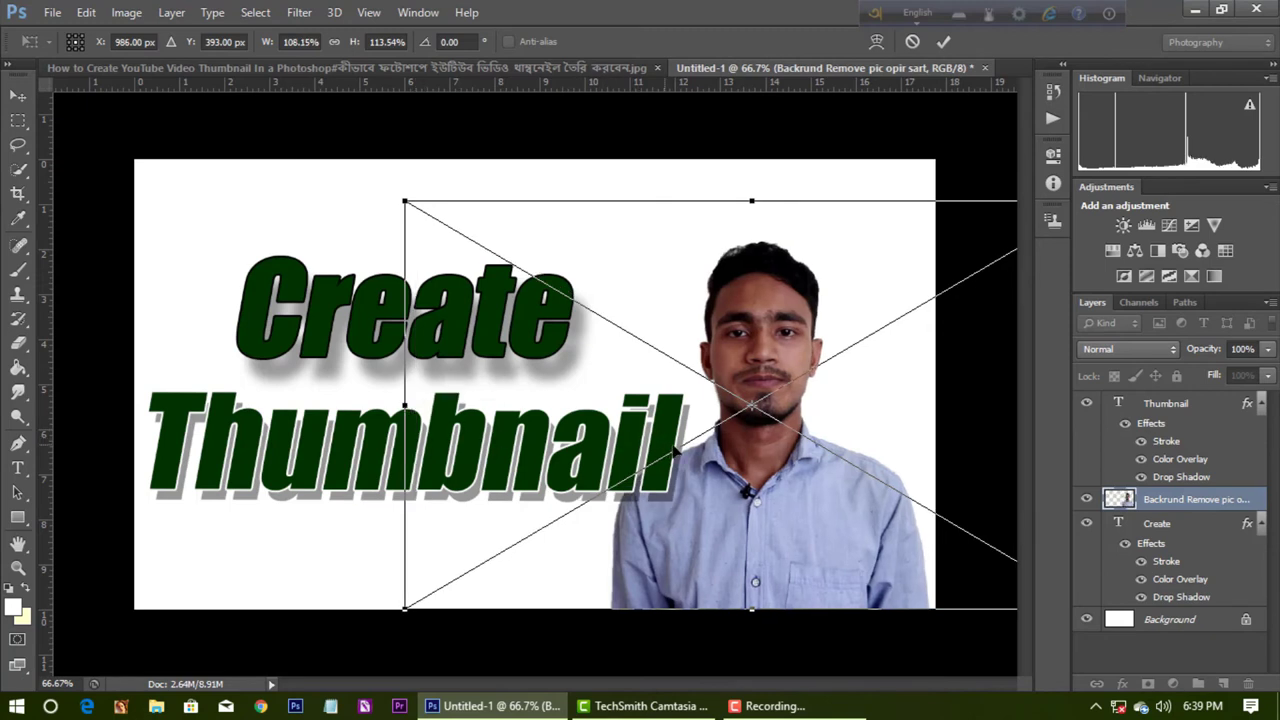
click(943, 41)
click(849, 152)
click(17, 467)
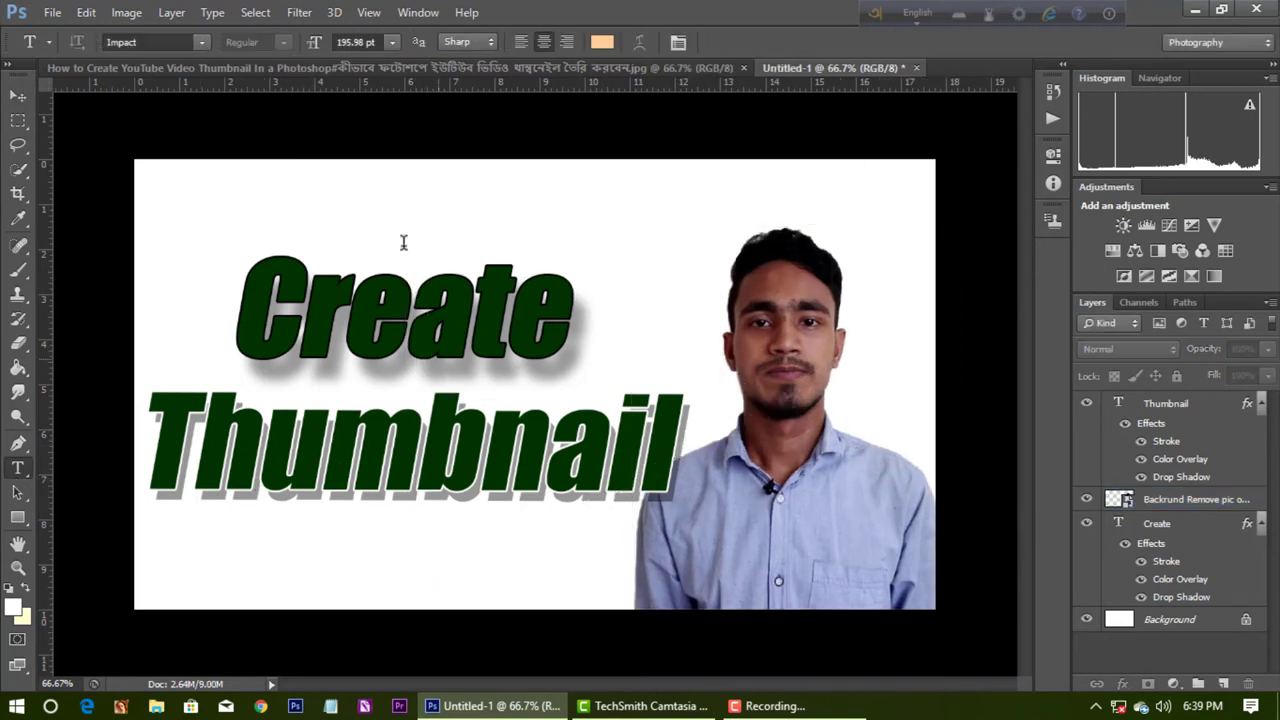
- Resize the Create text to 189.98 pt
click(374, 316)
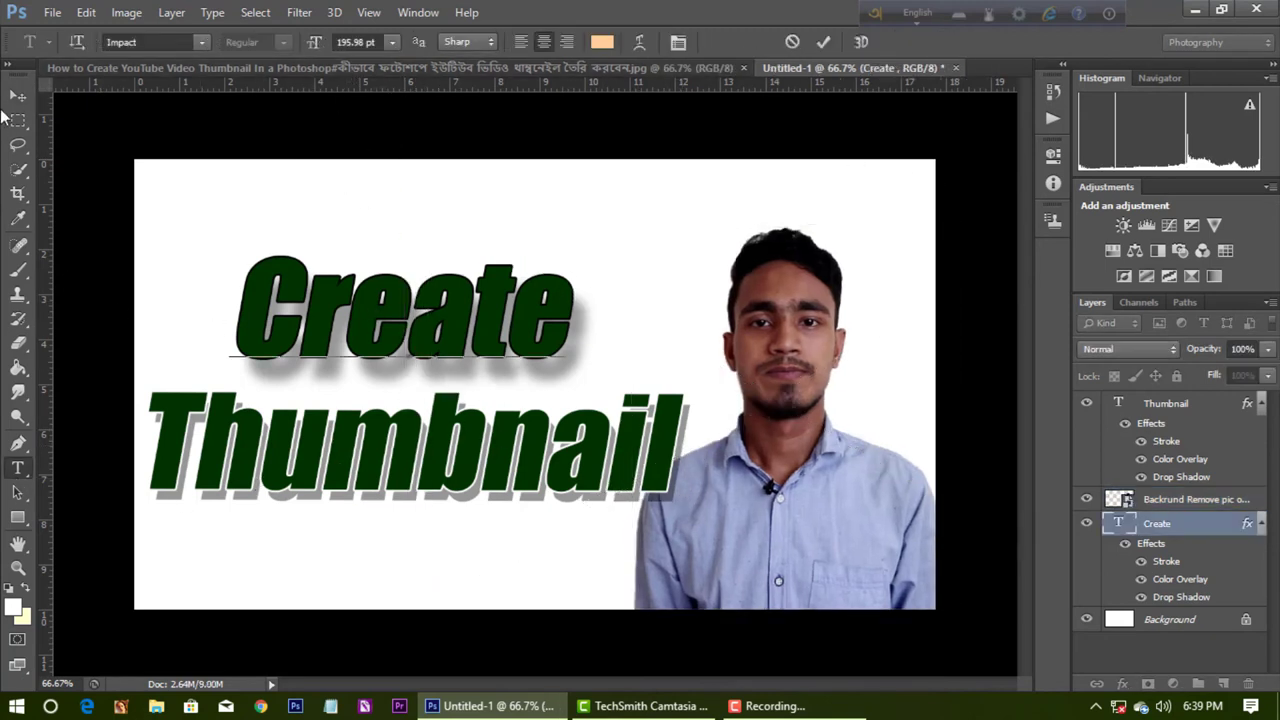
click(17, 97)
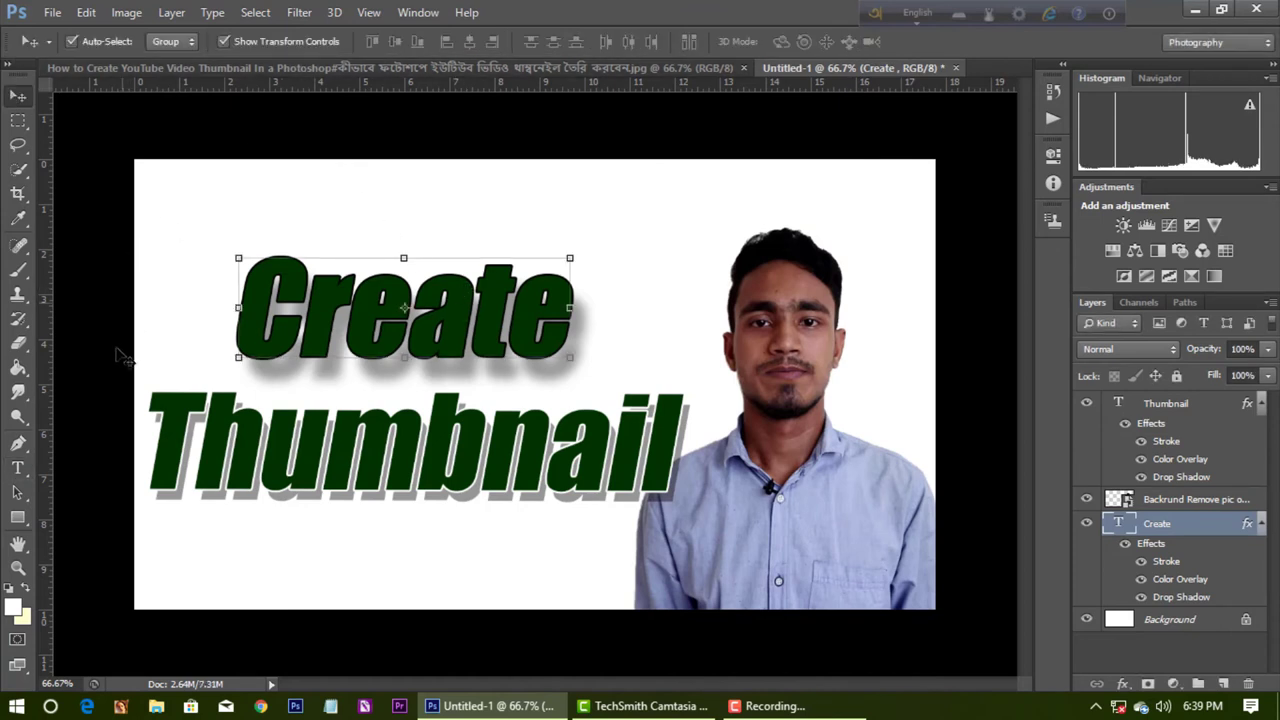
click(17, 467)
drag(327, 52, 314, 43)
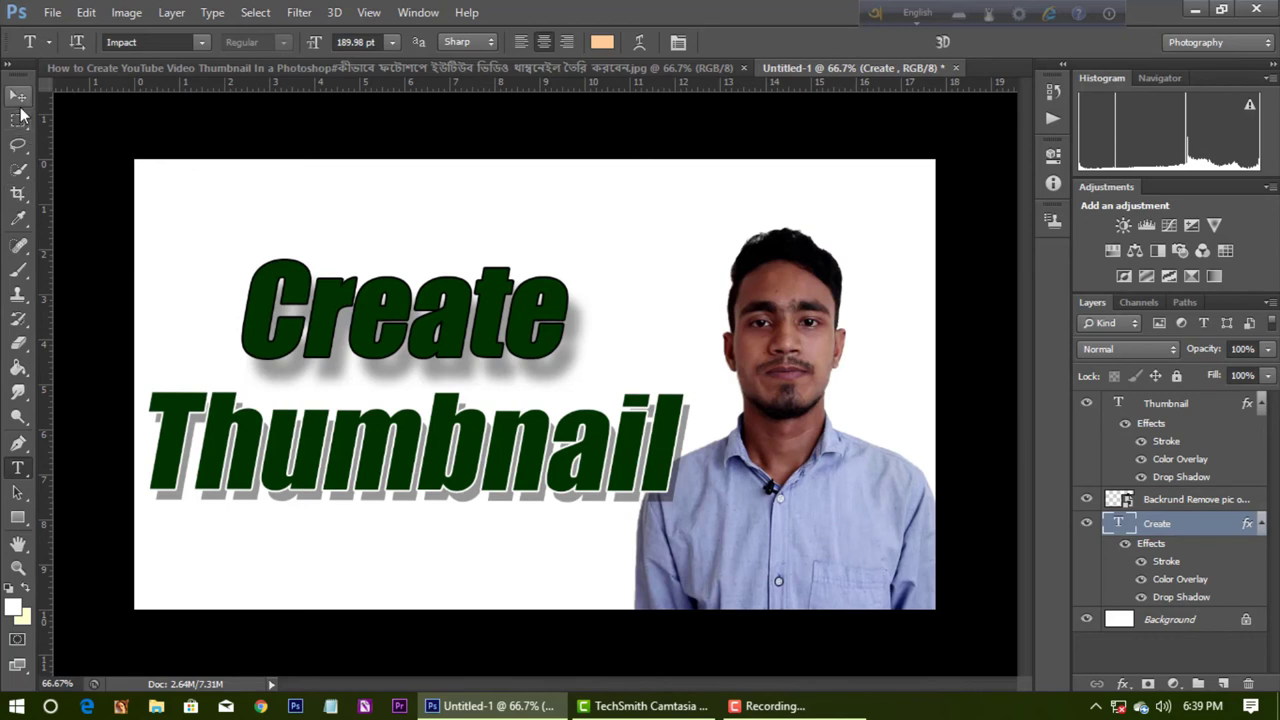
click(17, 97)
- Shrink Thumbnail to 172.75 pt, nudge it left, and view the finished example thumbnail
click(308, 442)
click(17, 467)
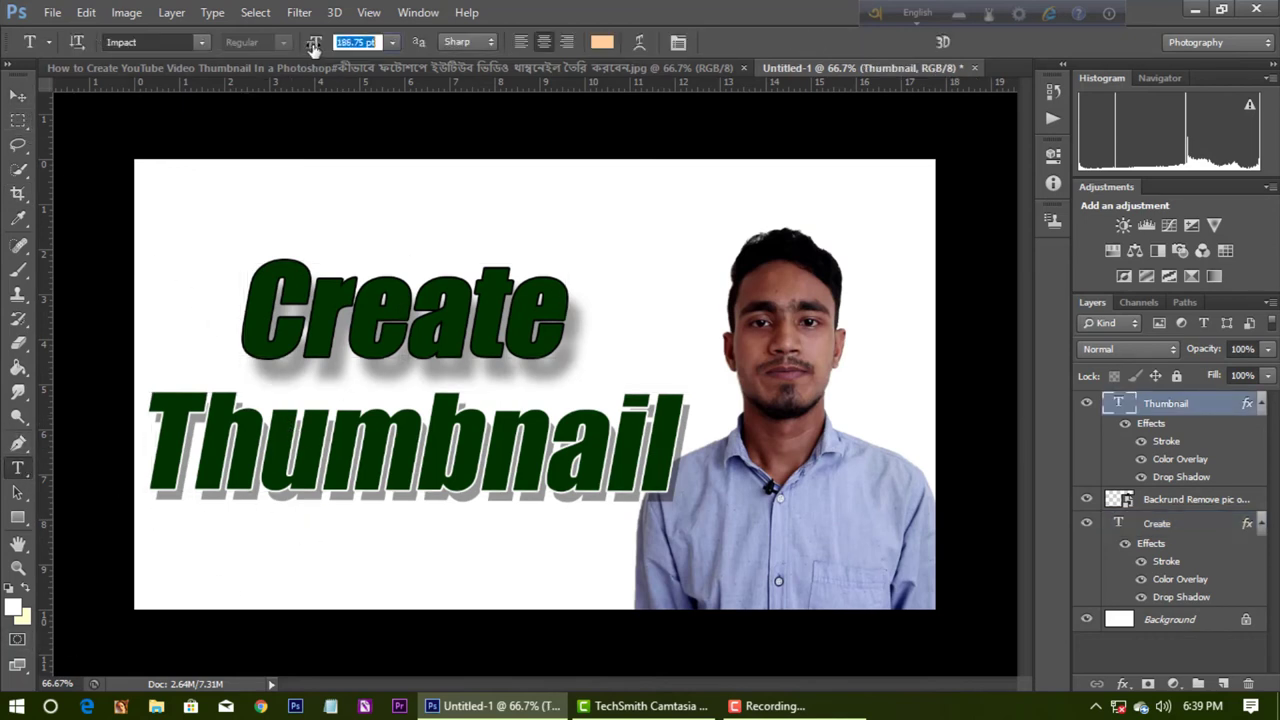
drag(324, 52, 308, 55)
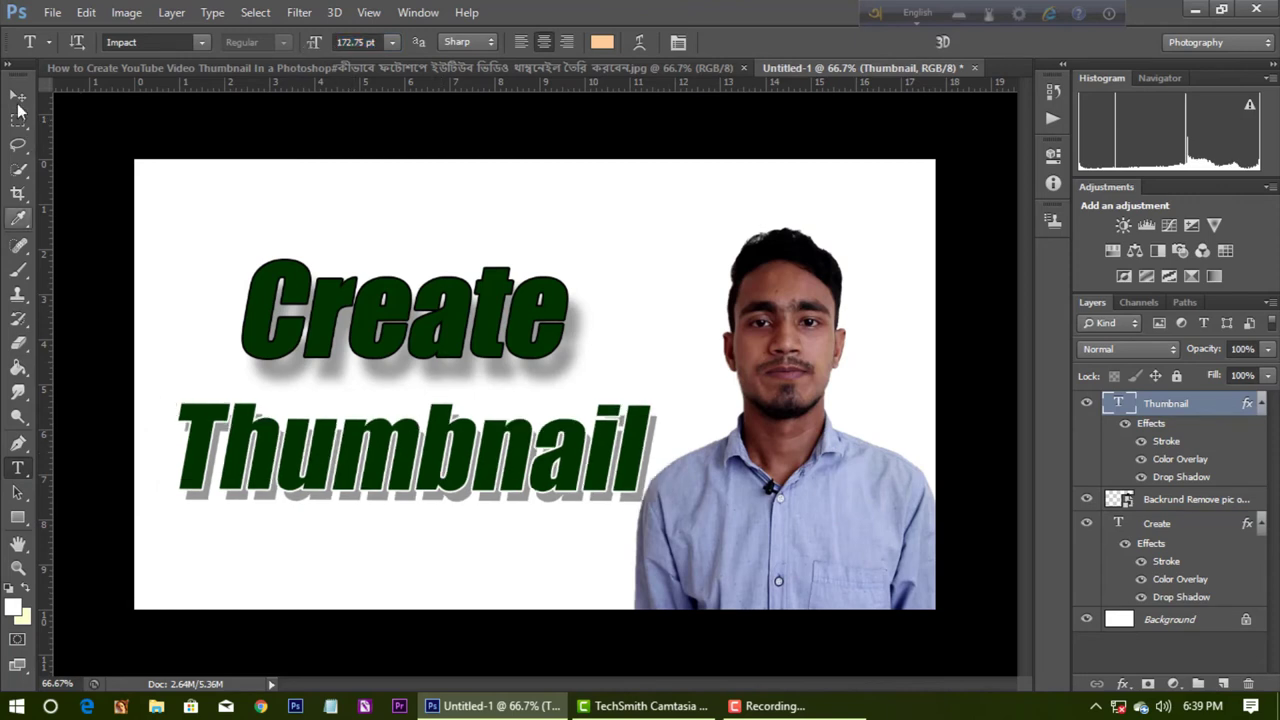
click(17, 97)
drag(455, 460, 435, 456)
click(565, 372)
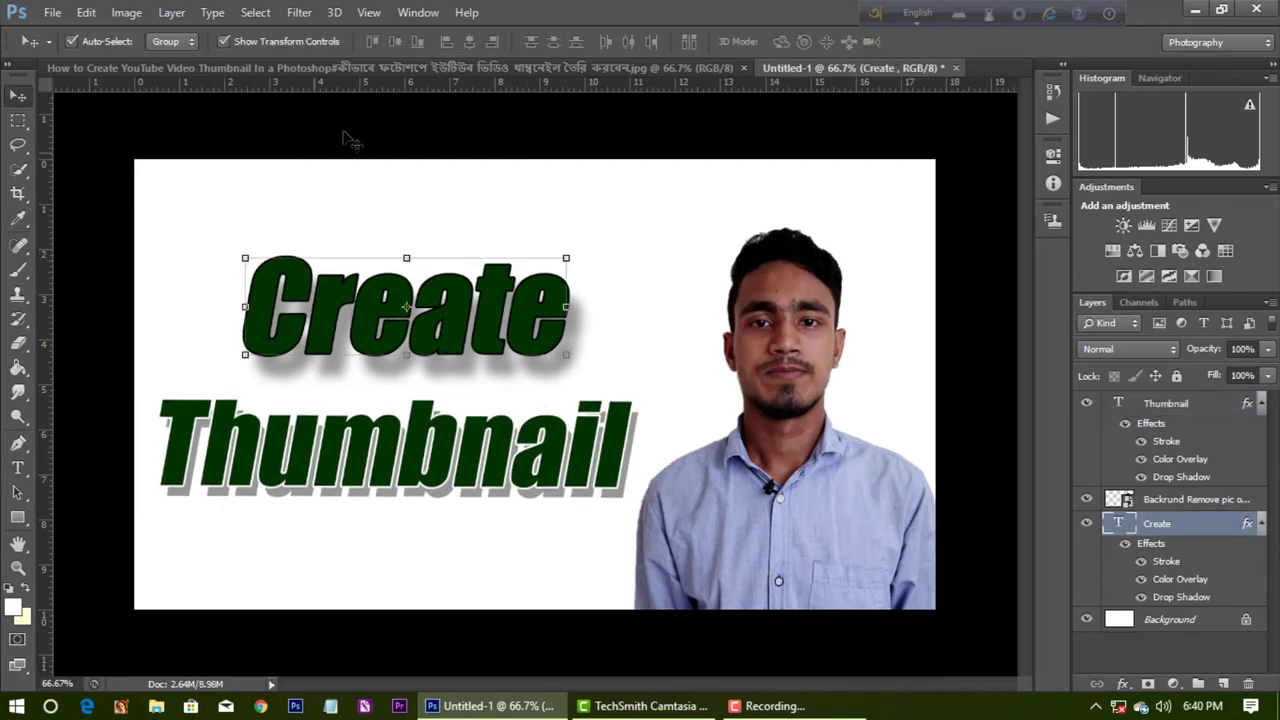
click(350, 67)
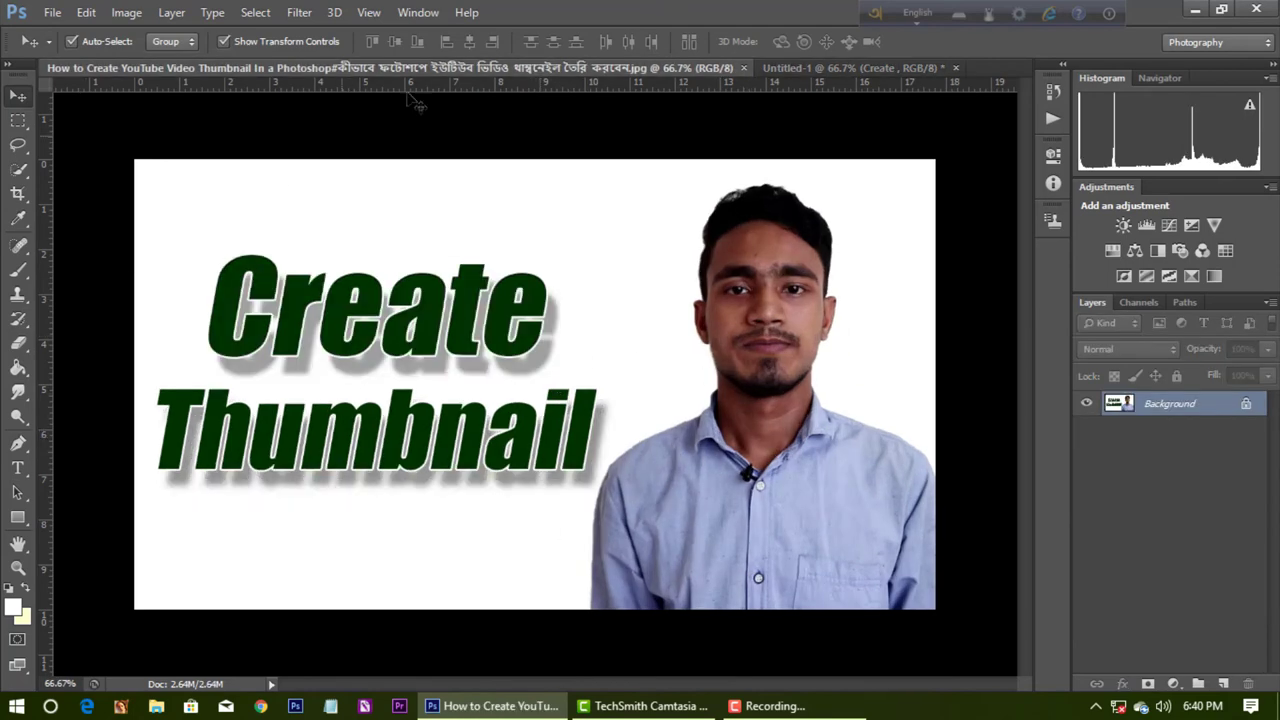
- Compare Untitled-1 against the finished example, then select the person photo layer
click(880, 67)
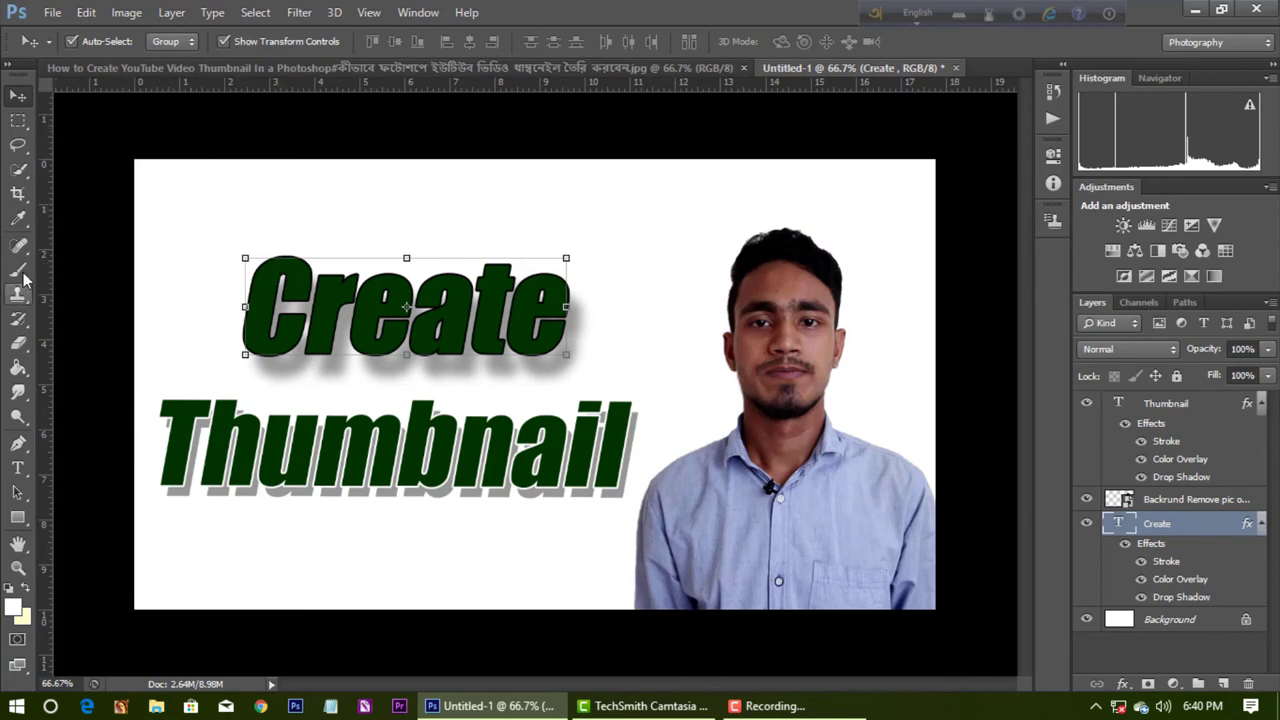
click(498, 67)
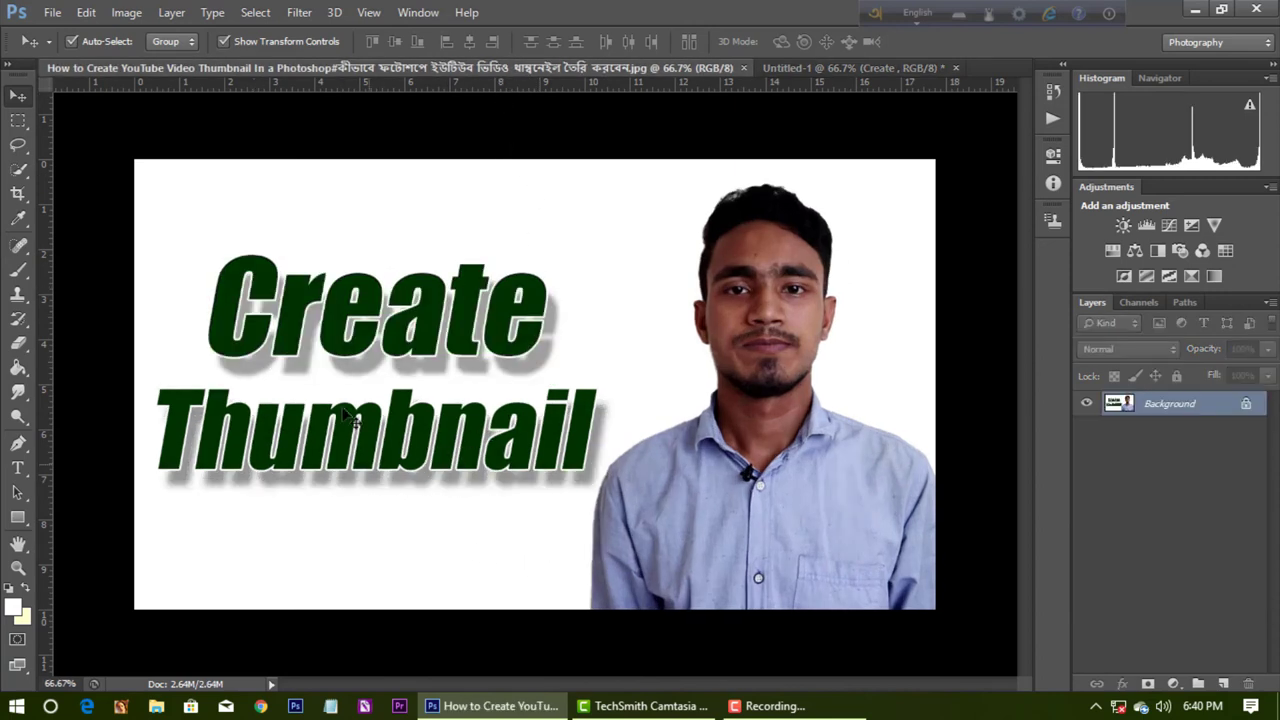
click(795, 68)
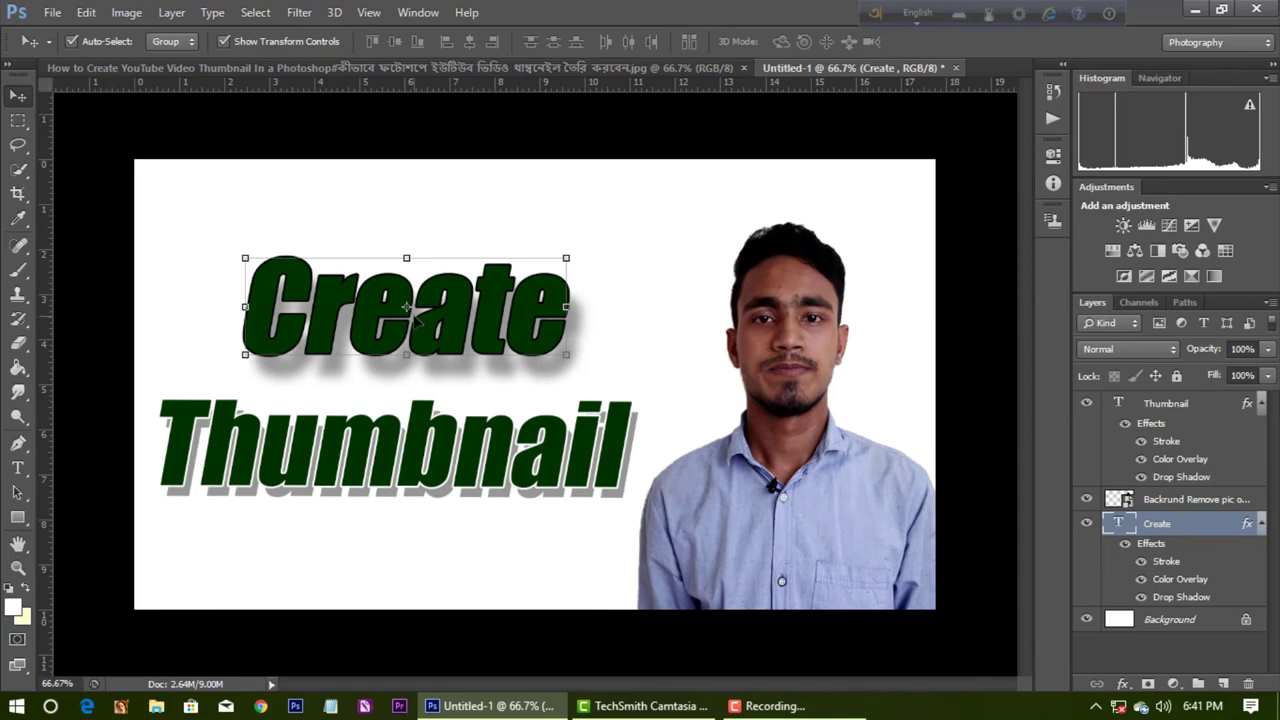
click(1200, 501)
- Switch the Create layer's Stroke colour to white and apply the layer styles
double_click(1208, 528)
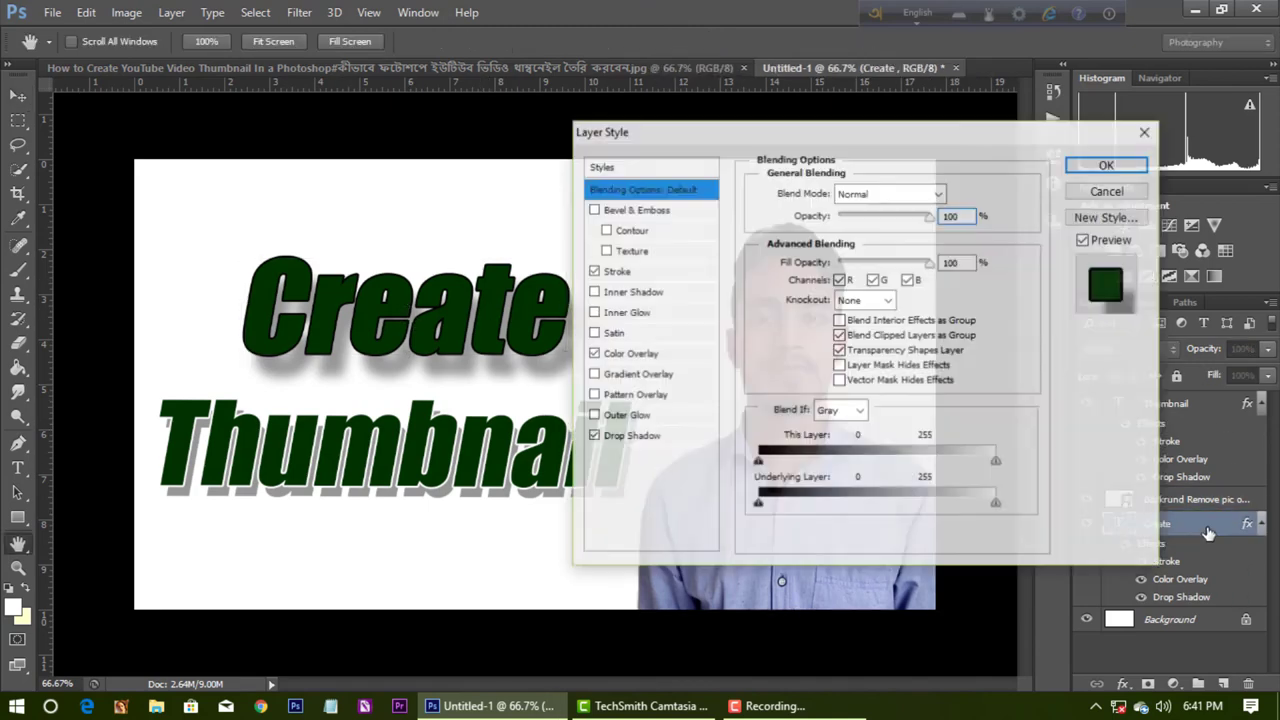
click(653, 271)
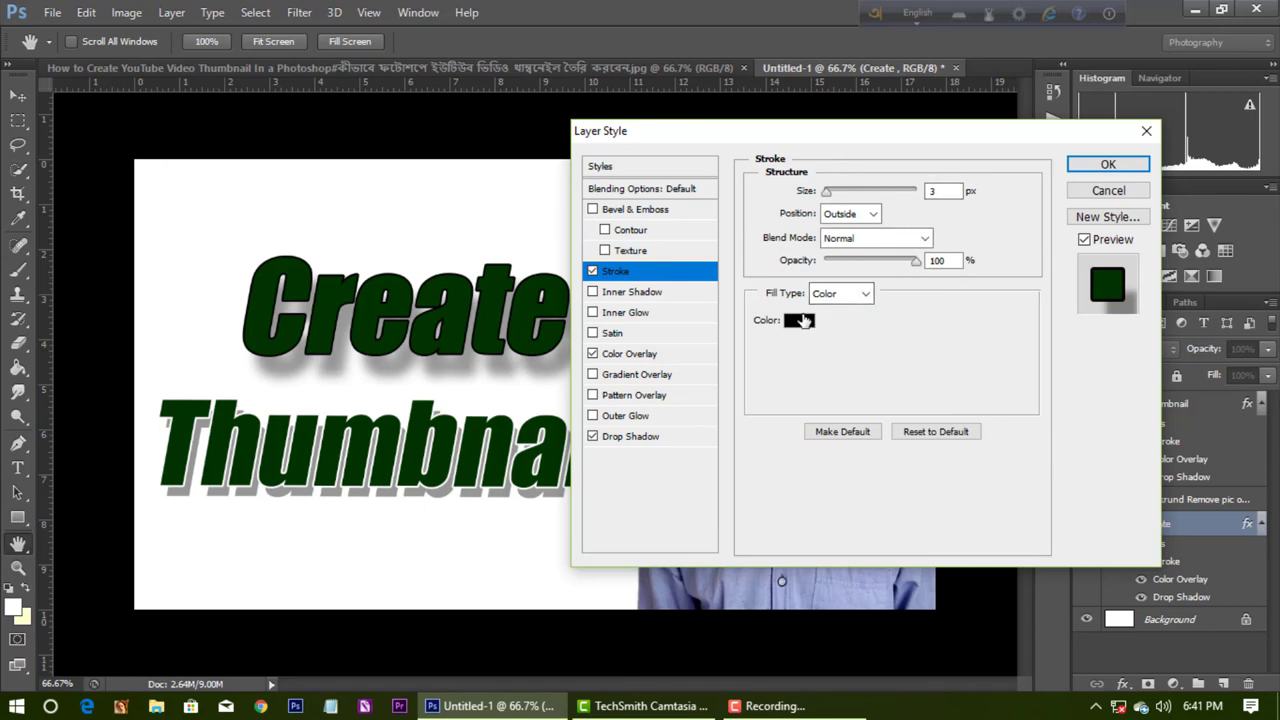
click(800, 320)
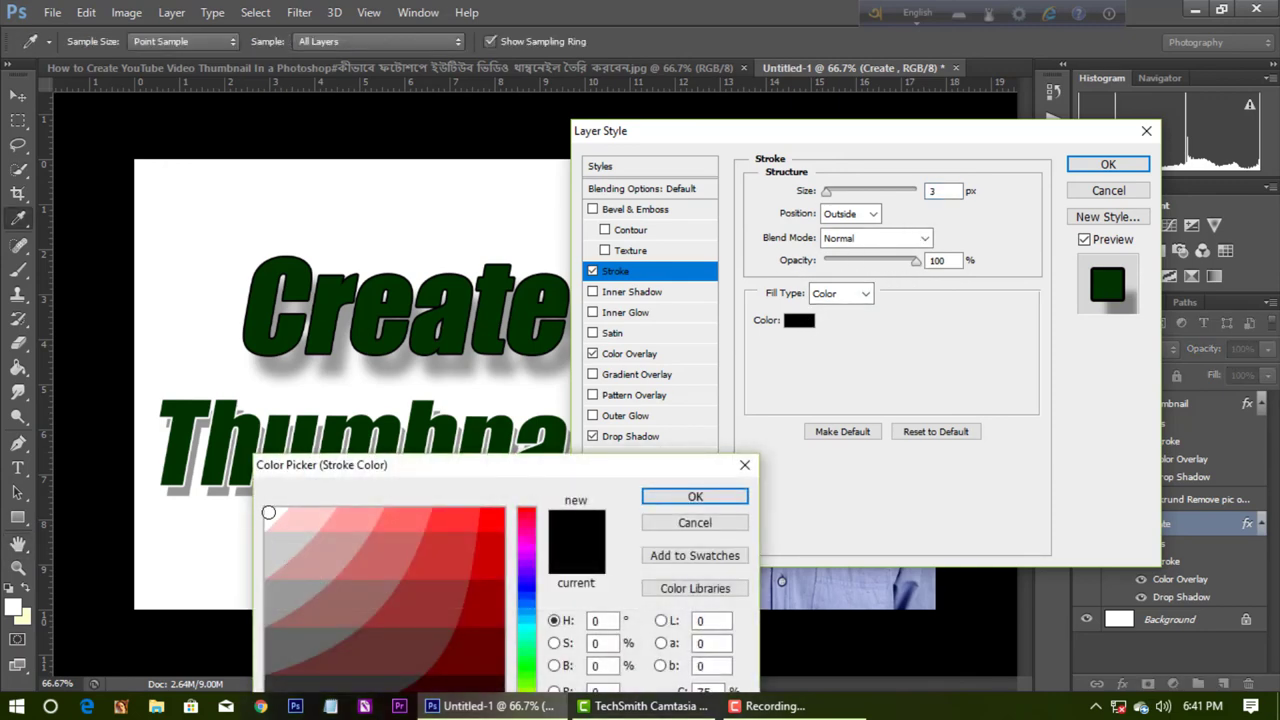
click(270, 513)
click(695, 497)
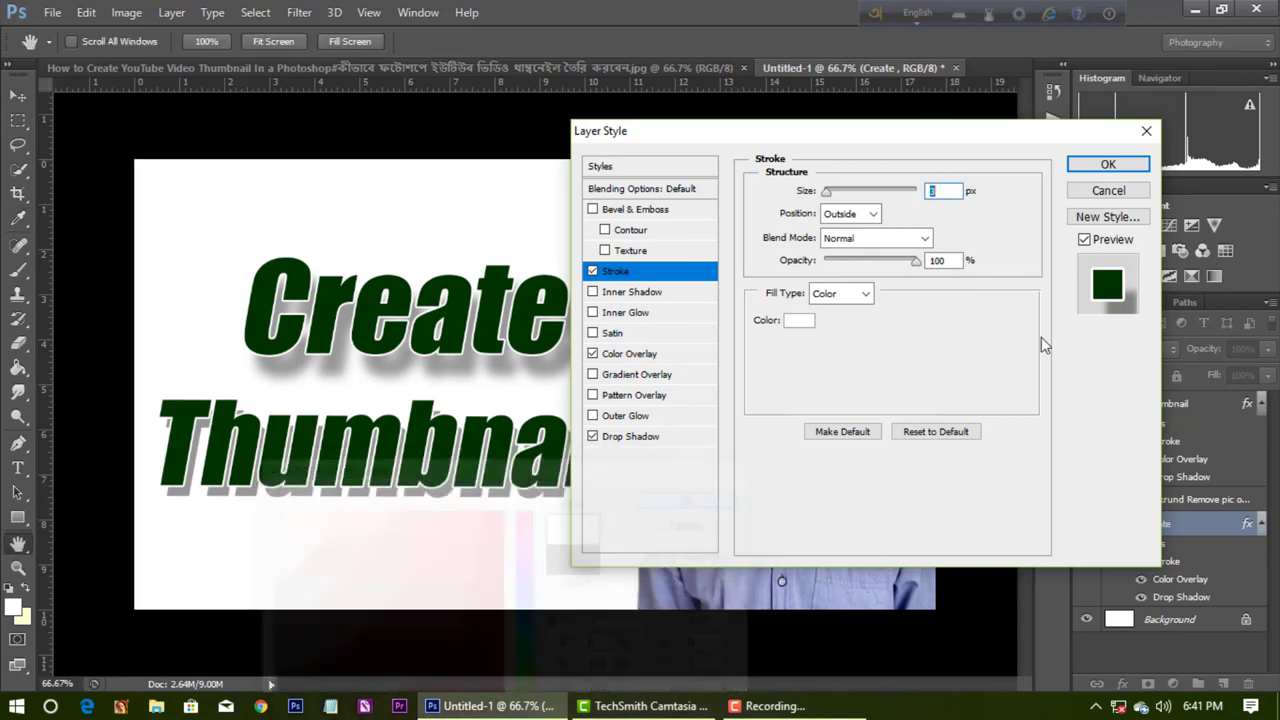
click(1108, 164)
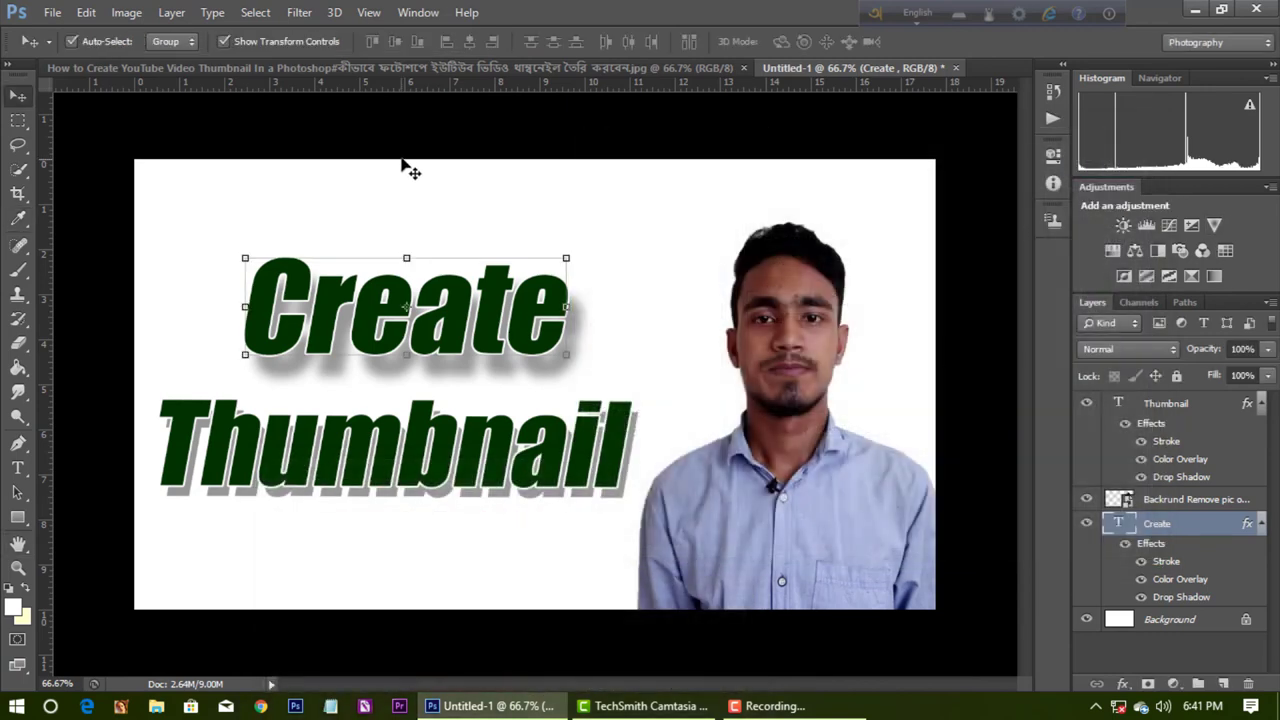
- Select the Create text layer and drag it about 10 px left and 6 px down
click(476, 461)
click(533, 326)
drag(533, 326, 523, 332)
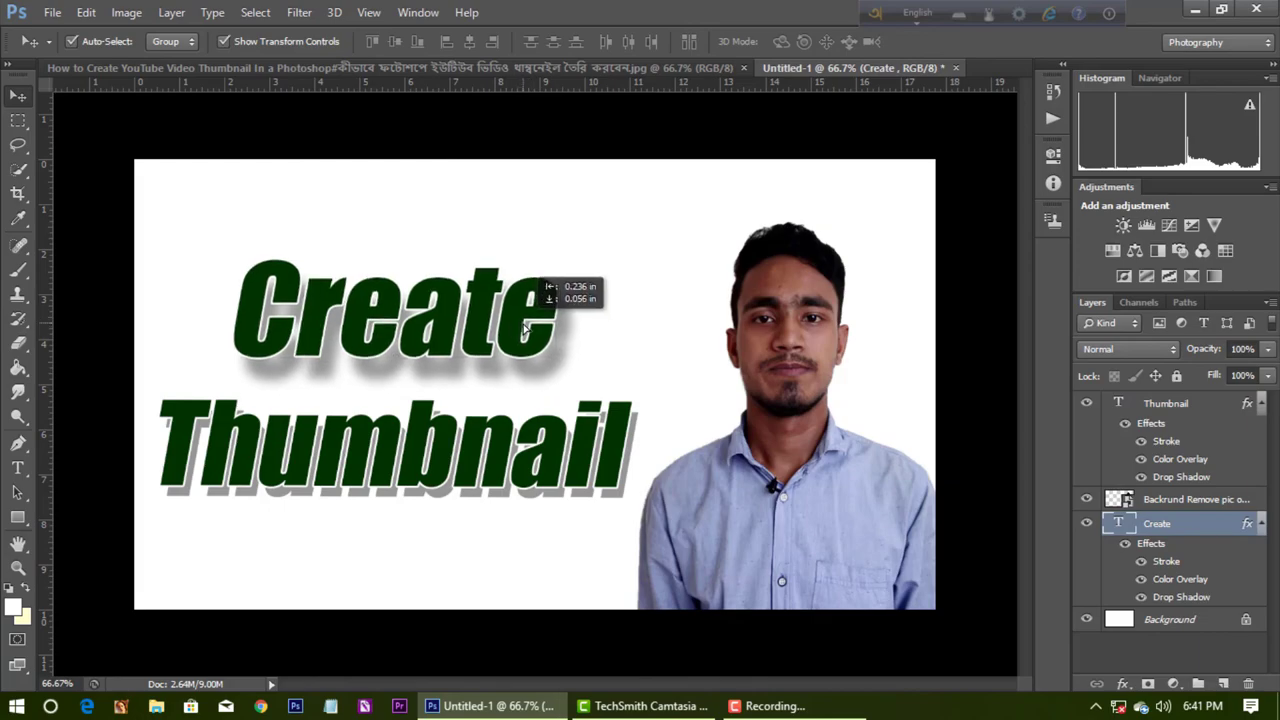